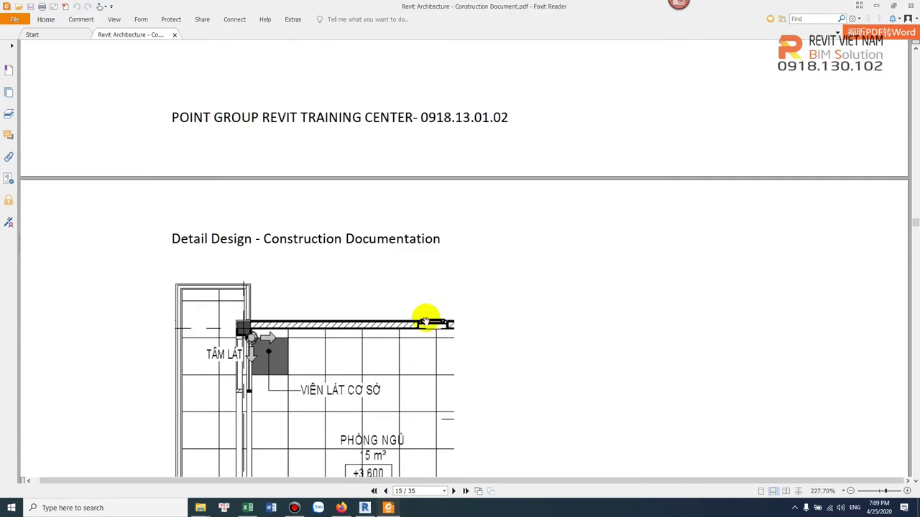
# - Scroll the construction-document PDF up toward section 2.1 View Type and its category table
pyautogui.scroll(-5, 647, 266)
pyautogui.moveTo(914, 221); pyautogui.dragTo(912, 141)
# - Scroll the PDF down to section 2.1.1 on architectural category codes
pyautogui.scroll(5, 707, 234)
pyautogui.scroll(-5, 657, 267)
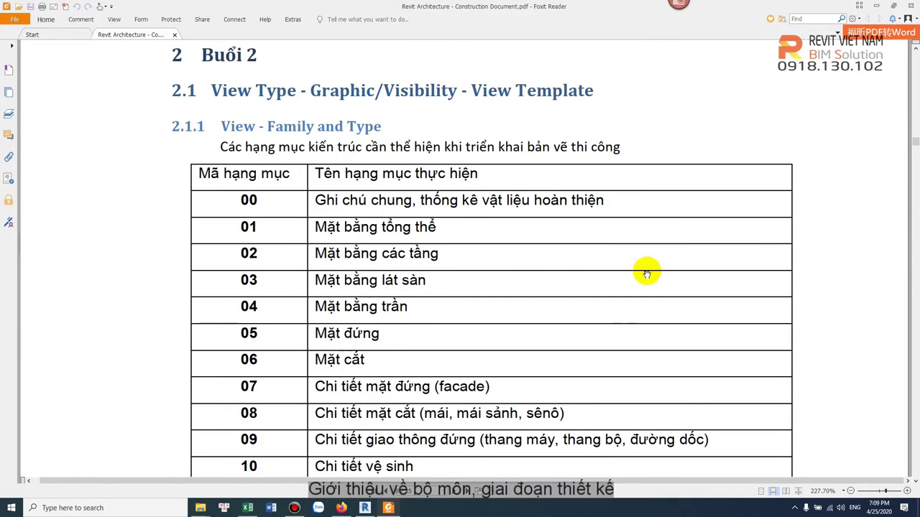
pyautogui.scroll(-2, 638, 280)
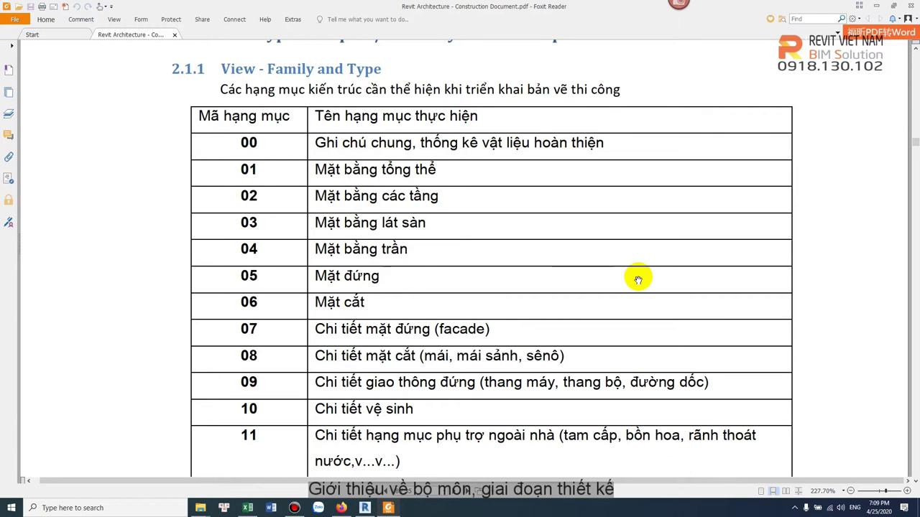
pyautogui.scroll(-3, 638, 280)
pyautogui.scroll(-1, 638, 280)
pyautogui.scroll(-2, 638, 281)
pyautogui.scroll(-5, 638, 280)
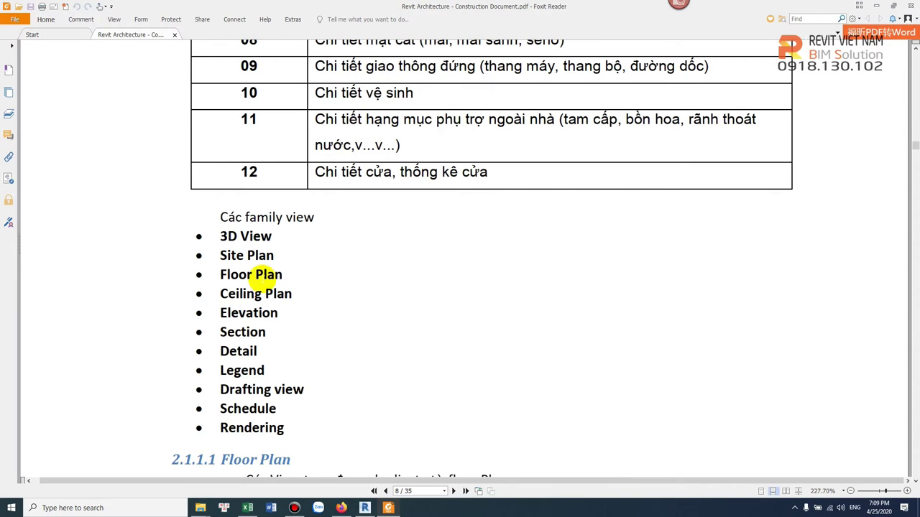
# - Frame the category code table rows 00–12 in the window, then minimize Foxit Reader
pyautogui.moveTo(245, 217); pyautogui.dragTo(314, 217)
pyautogui.scroll(-1, 302, 259)
pyautogui.scroll(-4, 293, 283)
pyautogui.scroll(-4, 293, 283)
pyautogui.scroll(13, 293, 283)
pyautogui.scroll(1, 293, 282)
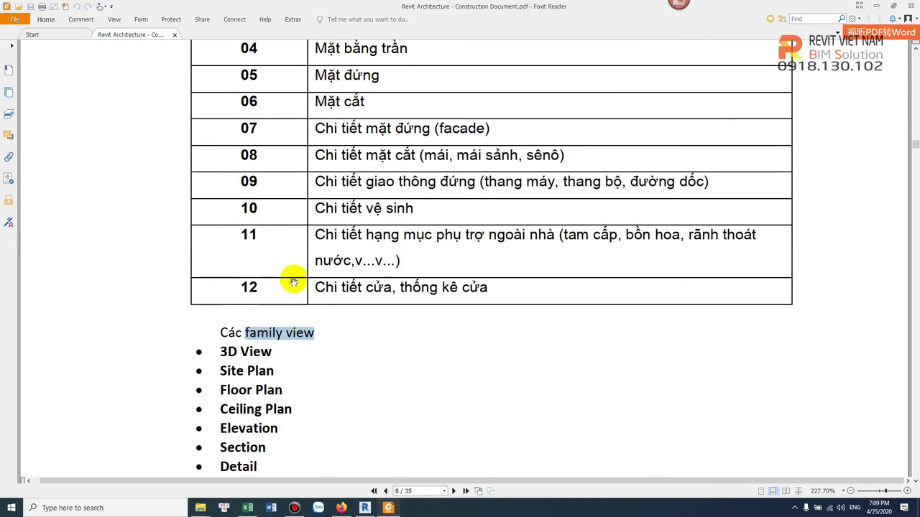
pyautogui.scroll(5, 293, 283)
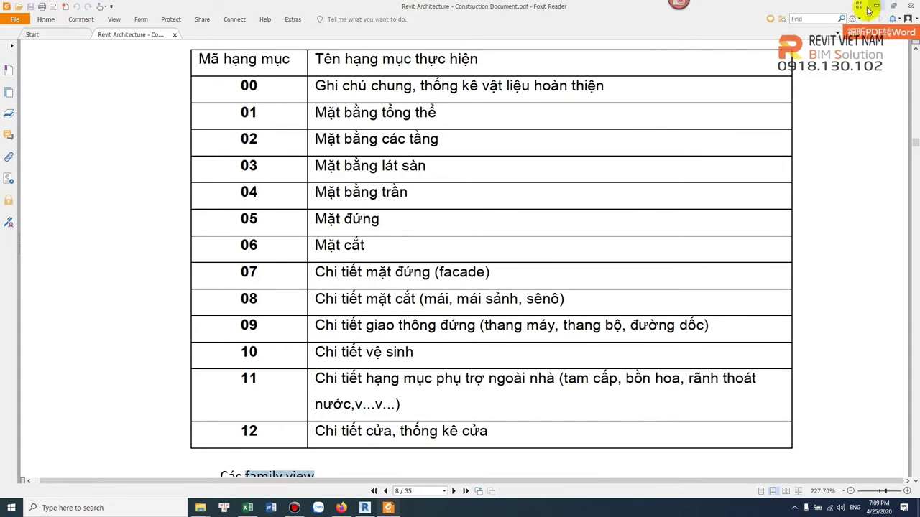
pyautogui.click(879, 7)
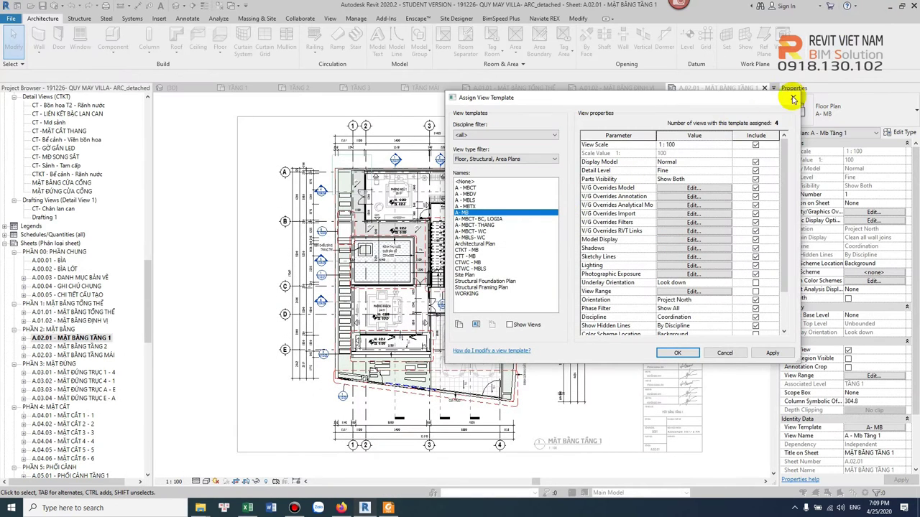
# - Close the Assign View Template dialog and return to sheet A.02.01 with Floor Plans listed
pyautogui.click(218, 6)
pyautogui.click(185, 88)
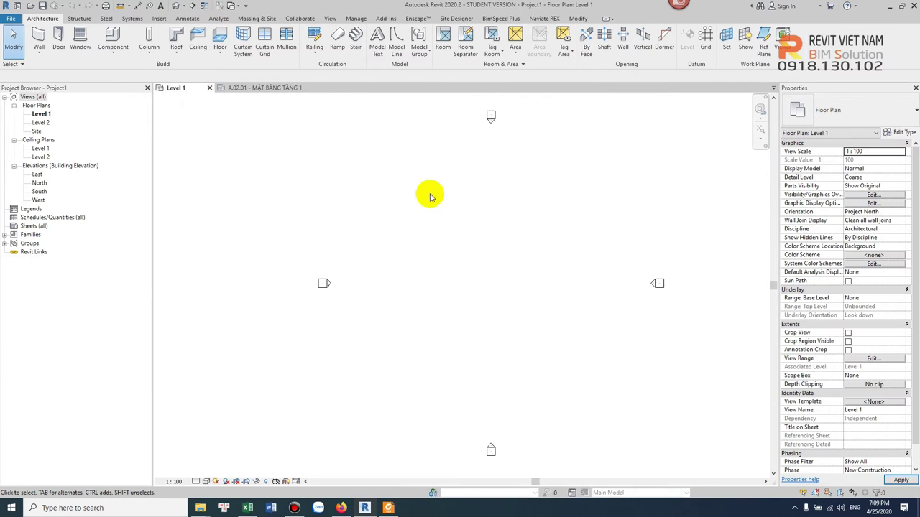
pyautogui.scroll(-2, 454, 241)
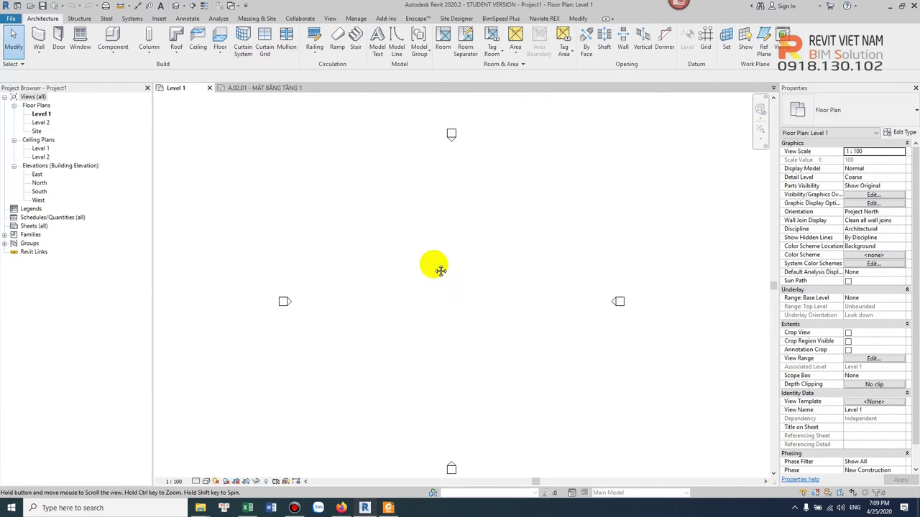
pyautogui.click(255, 87)
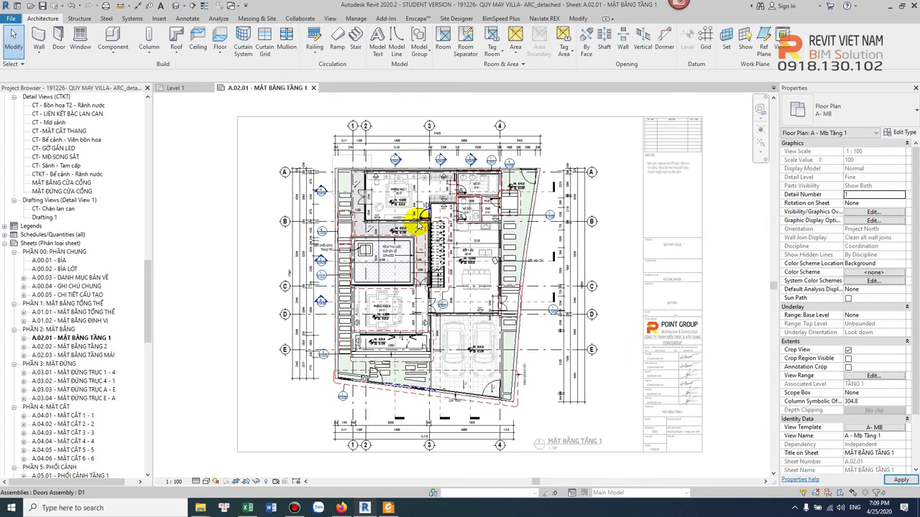
pyautogui.moveTo(147, 282); pyautogui.dragTo(146, 106)
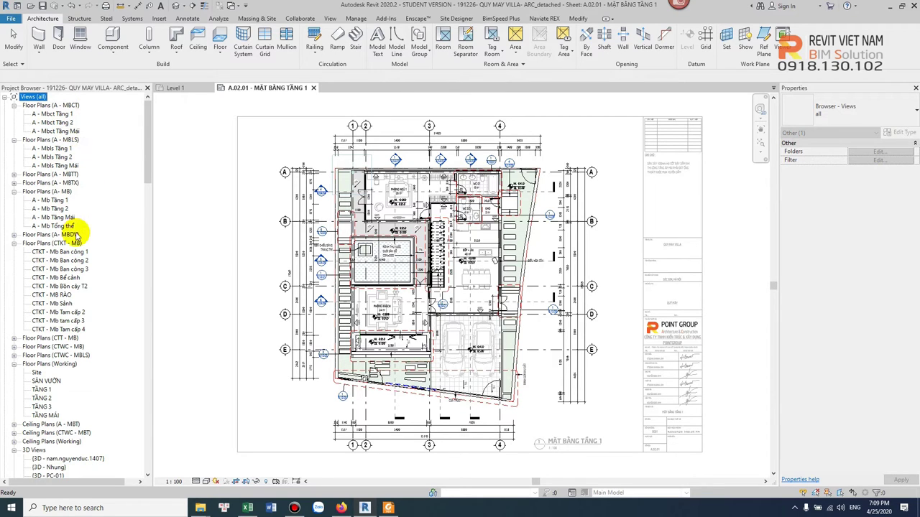
# - Select the A - MBCT and A - MB floor plan groups and inspect their view options
pyautogui.click(62, 115)
pyautogui.keyDown('shift'); pyautogui.click(66, 132); pyautogui.keyUp('shift')
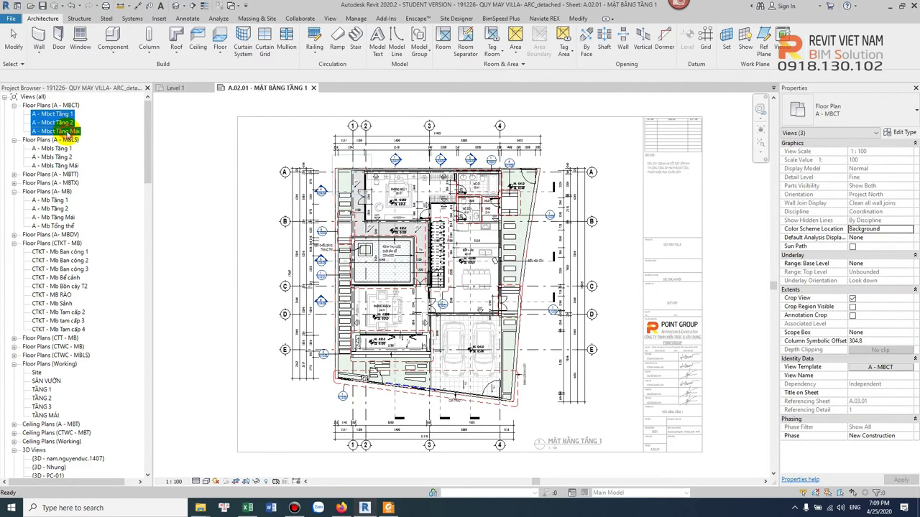
pyautogui.rightClick(64, 120)
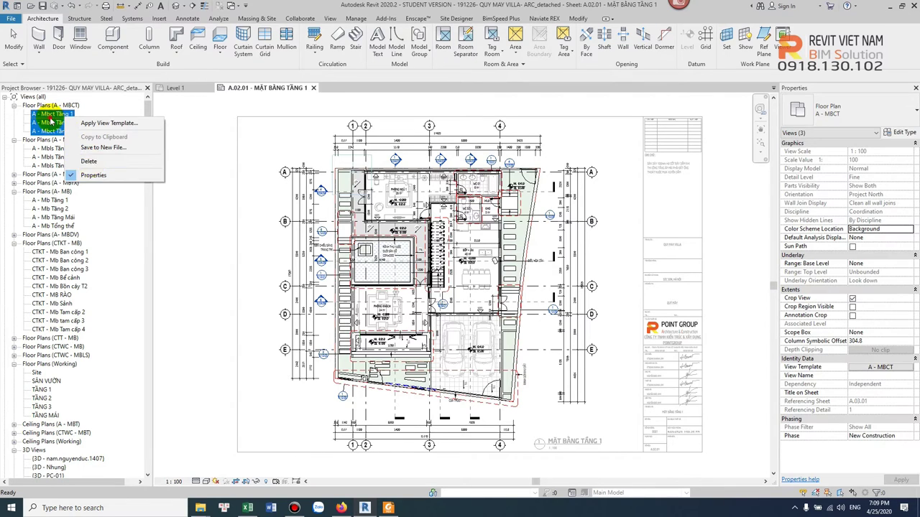
pyautogui.click(51, 201)
pyautogui.keyDown('shift'); pyautogui.click(70, 226); pyautogui.keyUp('shift')
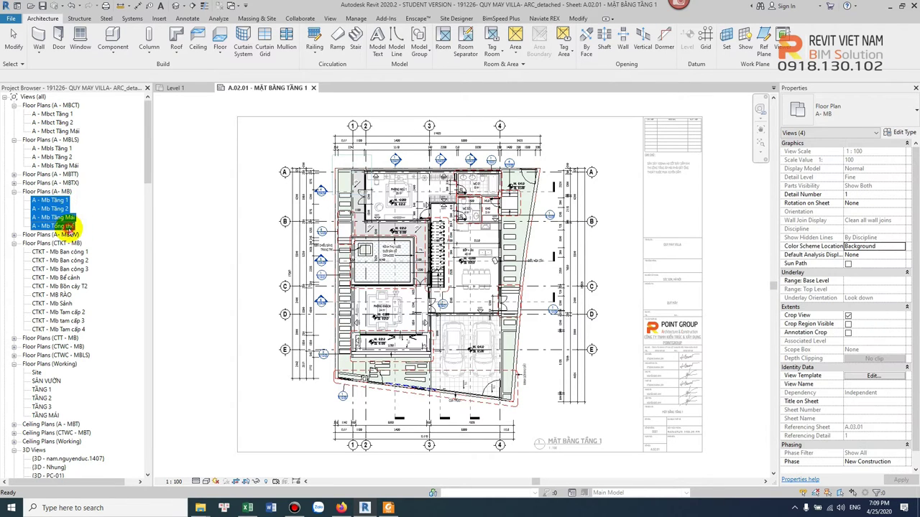
pyautogui.rightClick(60, 220)
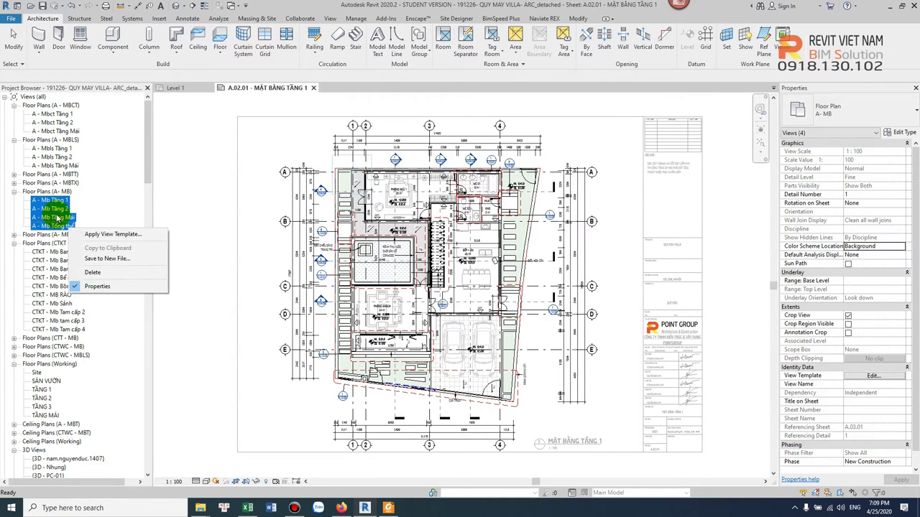
pyautogui.click(63, 218)
# - Open the A - Mb Tầng Mái, Tổng thể, Tầng 2 and Tầng 1 plans, zooming to fit
pyautogui.doubleClick(61, 217)
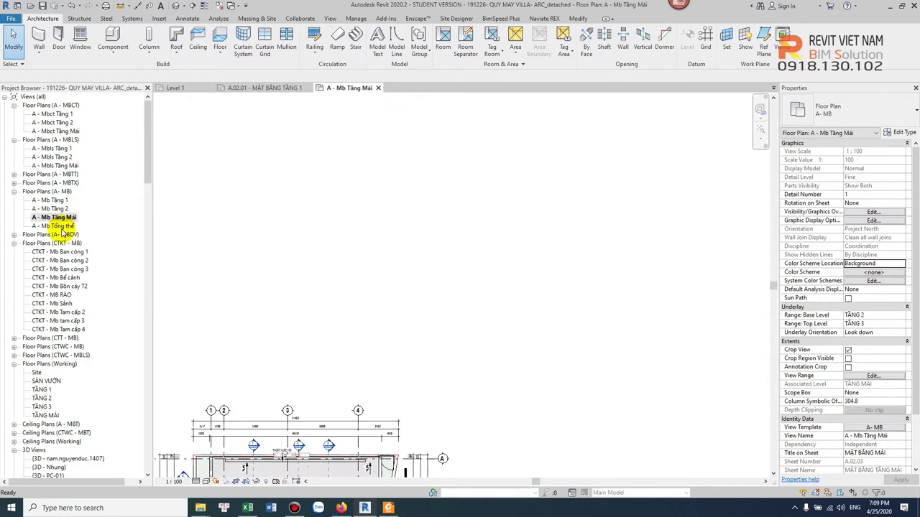
pyautogui.doubleClick(64, 226)
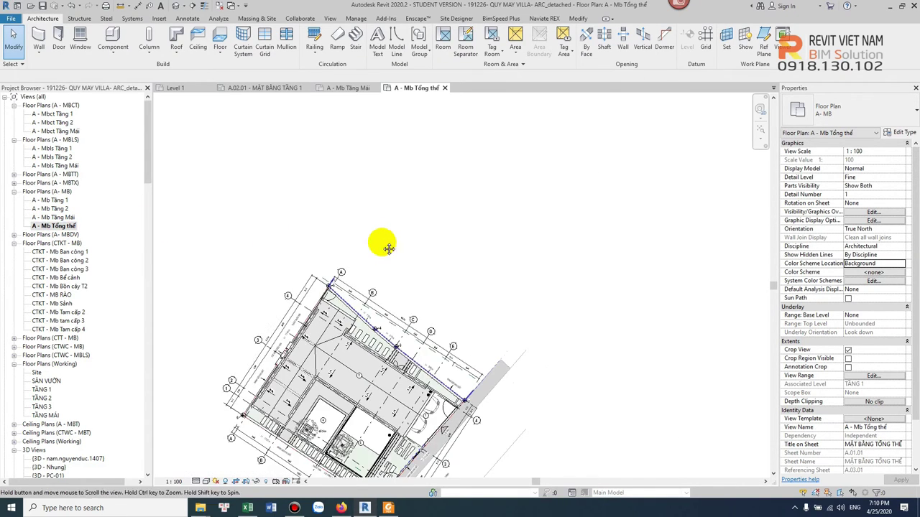
pyautogui.scroll(5, 340, 240)
pyautogui.scroll(-5, 340, 241)
pyautogui.doubleClick(52, 209)
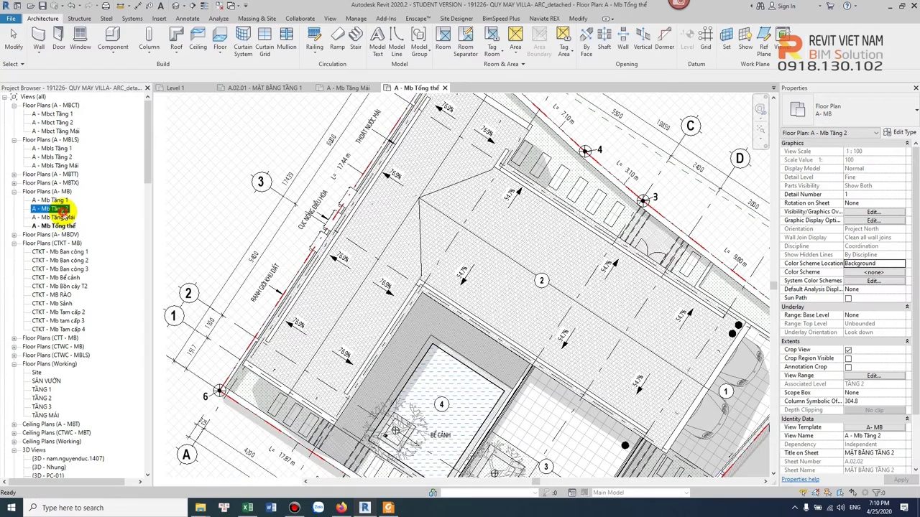
pyautogui.doubleClick(62, 200)
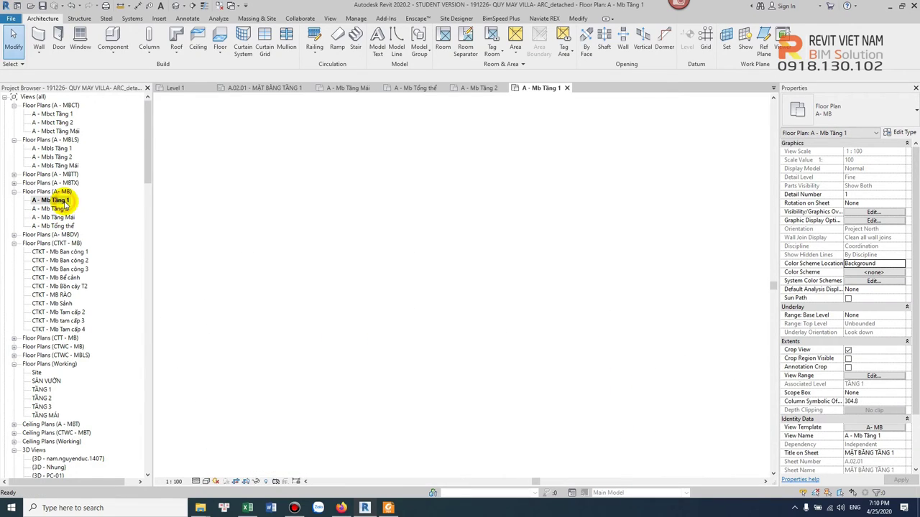
pyautogui.press('z')
pyautogui.press('f')
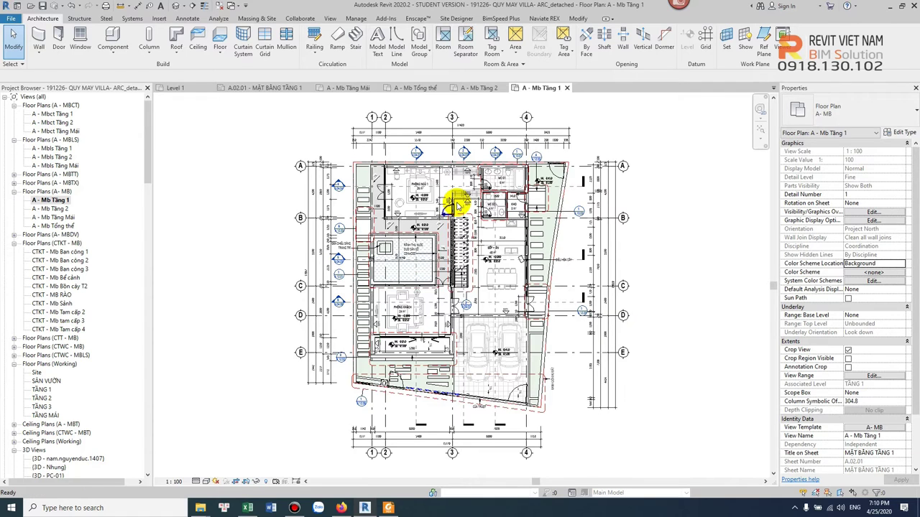
# - Close inactive views, keeping Level 1 and A - Mb Tầng 1, and pan the Level 1 plan
pyautogui.click(223, 5)
pyautogui.click(191, 89)
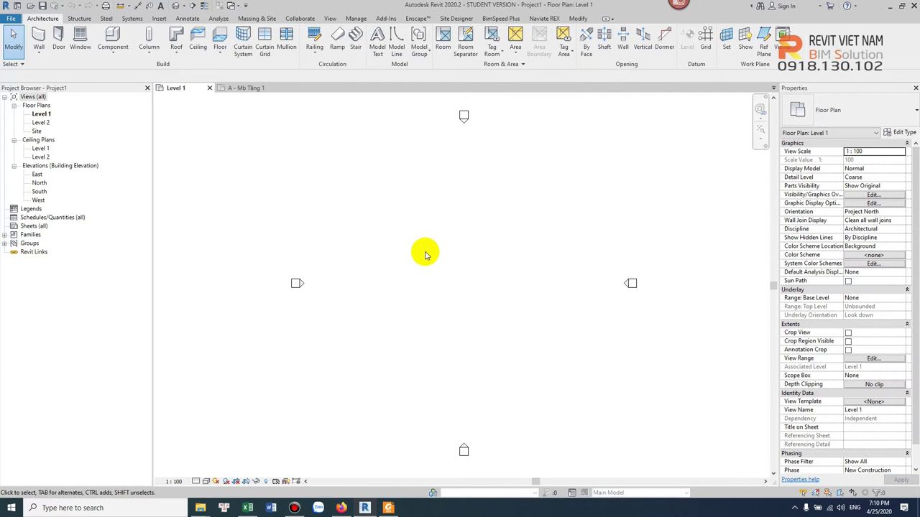
pyautogui.moveTo(436, 258); pyautogui.dragTo(406, 255, button='middle')
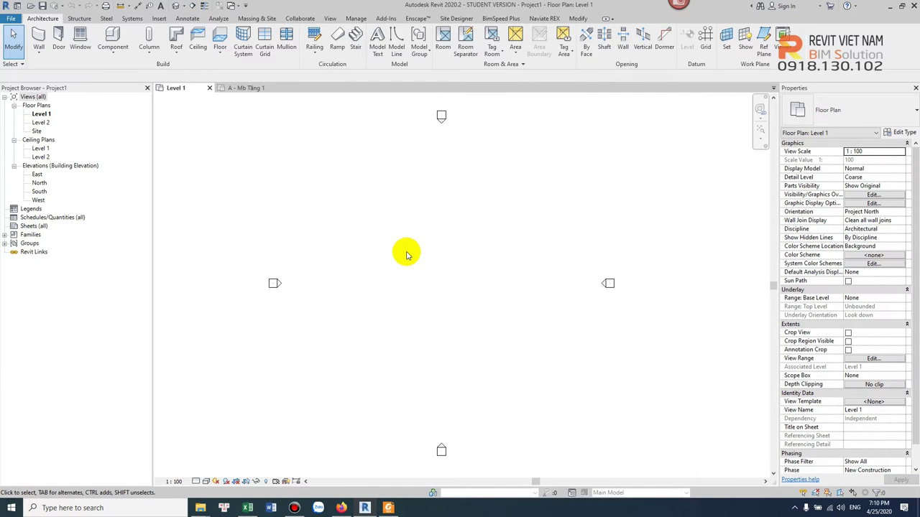
pyautogui.click(366, 507)
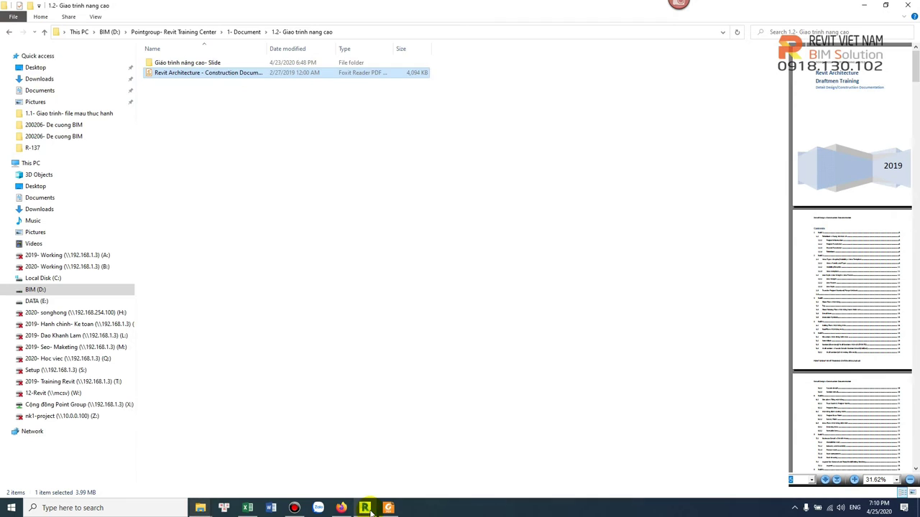
# - Restore Revit to the empty Level 1 plan and bring up the Level 1 view's options
pyautogui.click(366, 508)
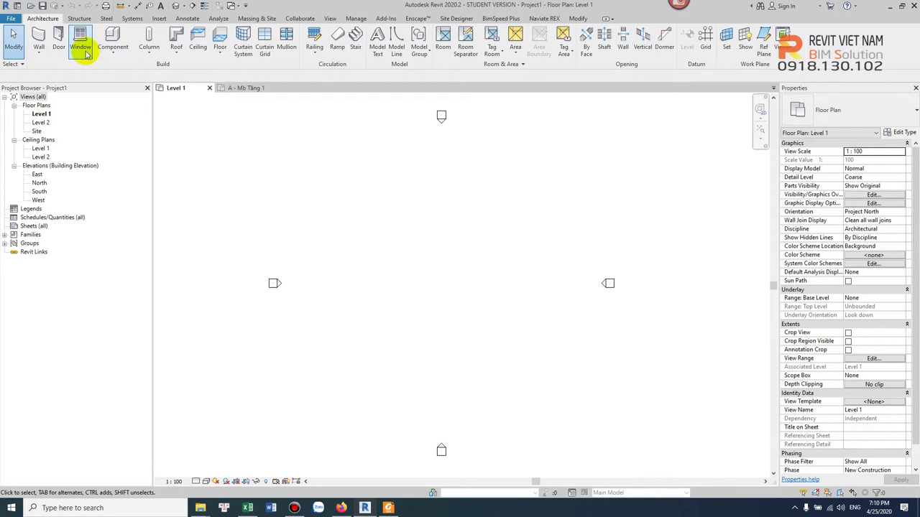
pyautogui.rightClick(39, 115)
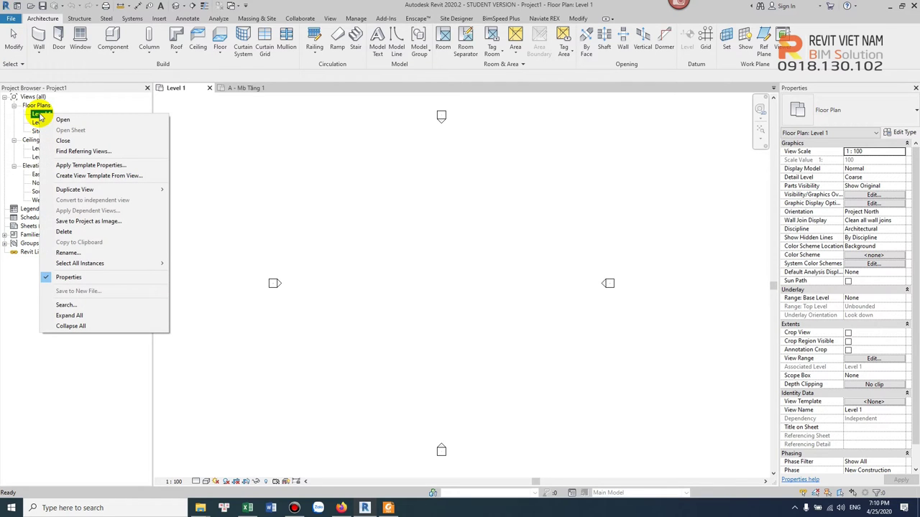
# - Open the Site floor plan, then the Level 1 floor plan, from the Project Browser
pyautogui.click(36, 128)
pyautogui.doubleClick(37, 130)
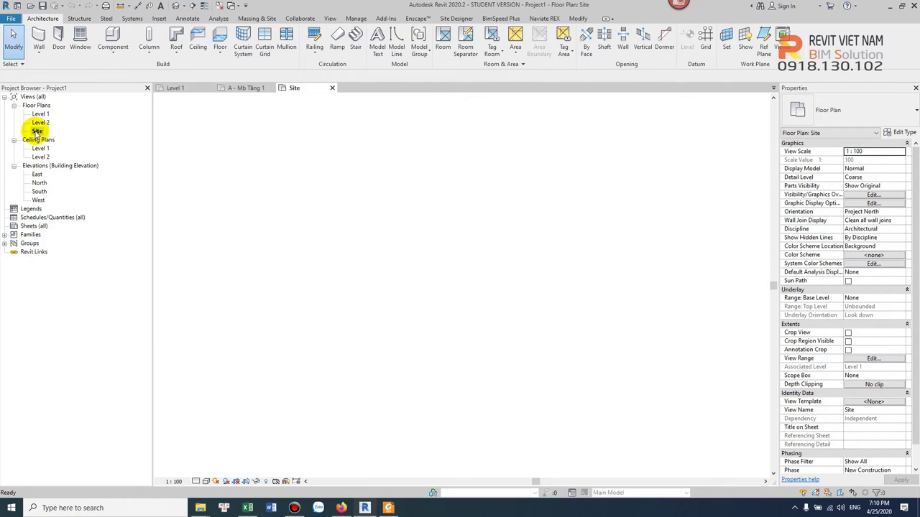
pyautogui.doubleClick(41, 115)
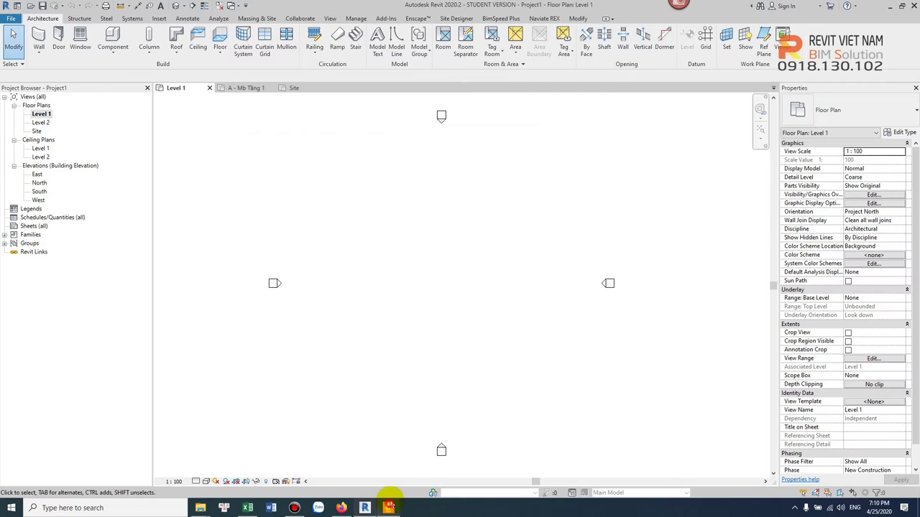
# - Check category 00 in the PDF's category table, then return to Revit
pyautogui.click(388, 507)
pyautogui.scroll(2, 349, 237)
pyautogui.moveTo(316, 114)
pyautogui.mouseDown()
pyautogui.moveTo(550, 117)
pyautogui.moveTo(549, 126)
pyautogui.mouseUp()
pyautogui.click(524, 144)
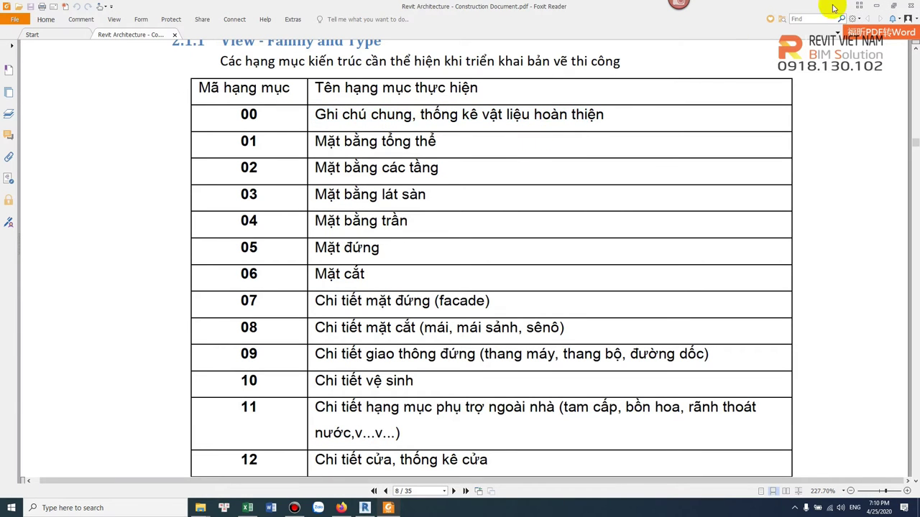
pyautogui.click(875, 6)
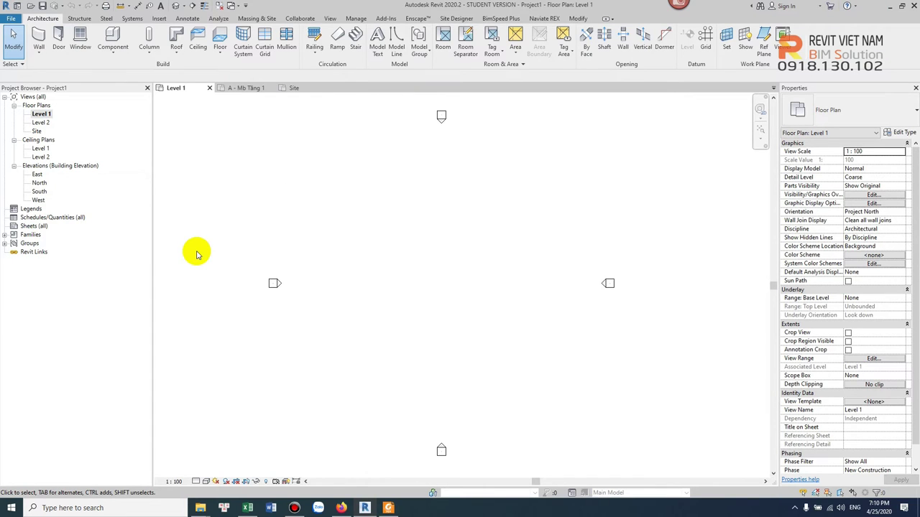
# - Close the Site view, switch to A - Mb Tầng 1, and browse the BIM (D:) drive with Ctrl+O
pyautogui.click(216, 6)
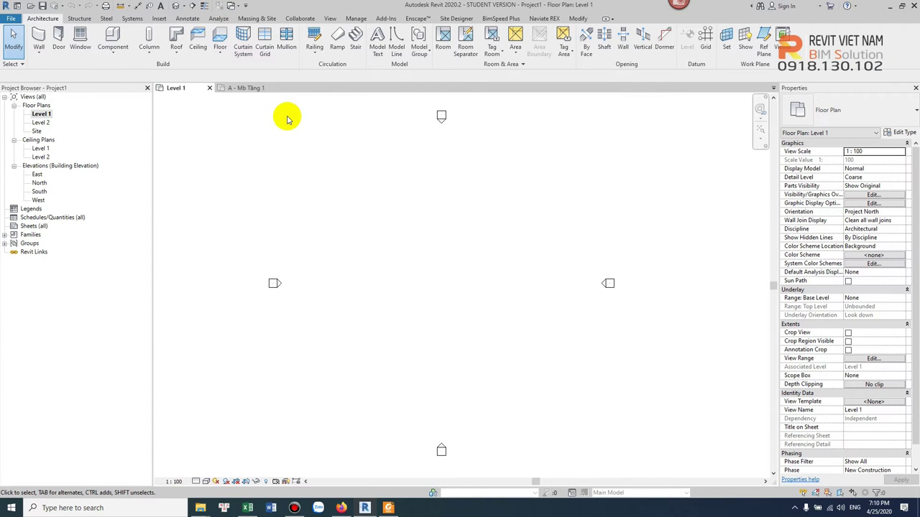
pyautogui.click(255, 89)
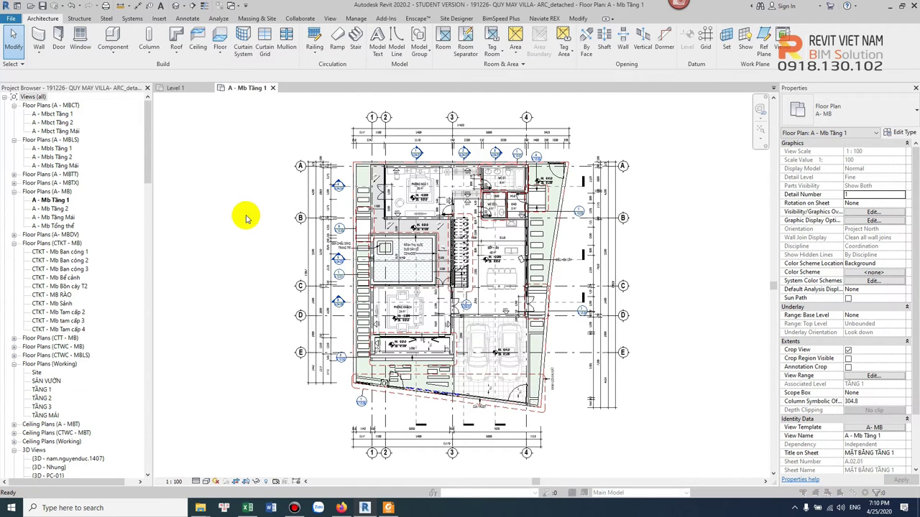
pyautogui.hotkey('ctrl', 'o')
pyautogui.click(222, 184)
pyautogui.scroll(-5, 337, 216)
pyautogui.scroll(3, 318, 189)
pyautogui.doubleClick(277, 175)
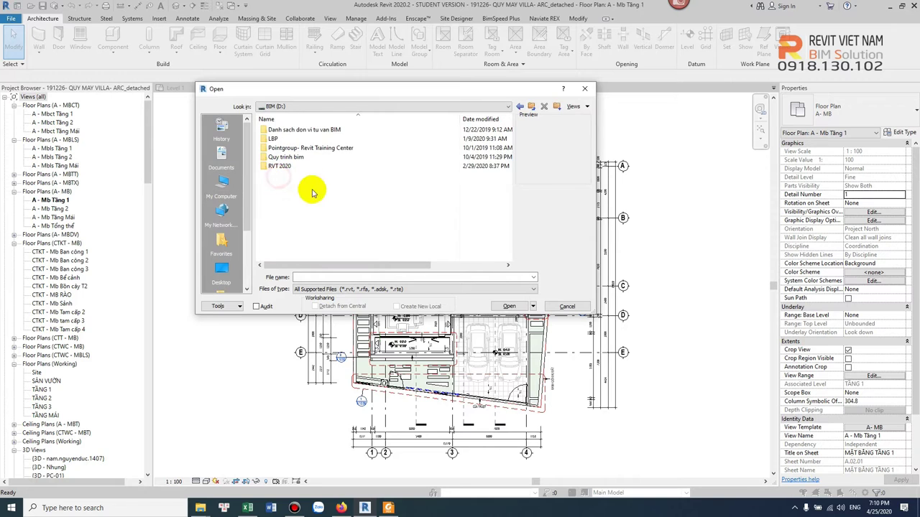
# - Open RNC-122- B1 from Pointgroup- Revit Training Center > 2- Class > RNC-122 > REVIT- B1, showing sheet A101
pyautogui.doubleClick(298, 148)
pyautogui.click(286, 138)
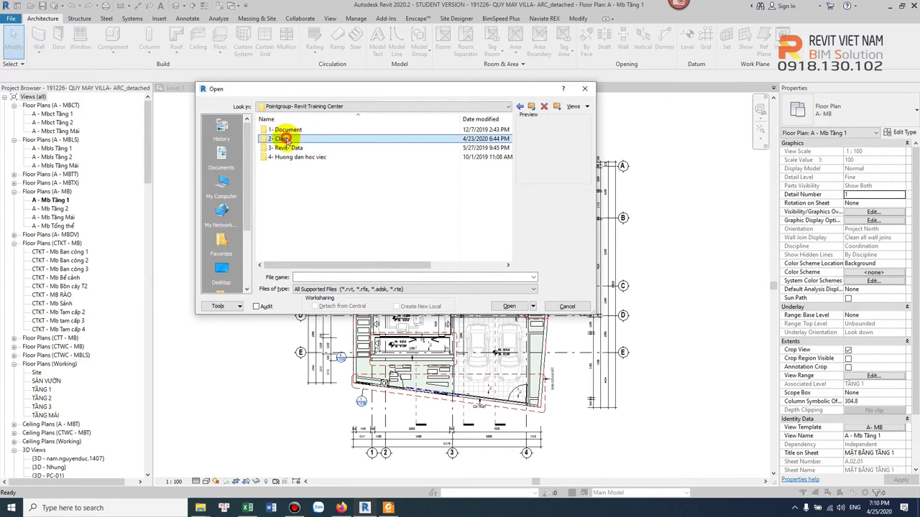
pyautogui.doubleClick(286, 139)
pyautogui.doubleClick(294, 232)
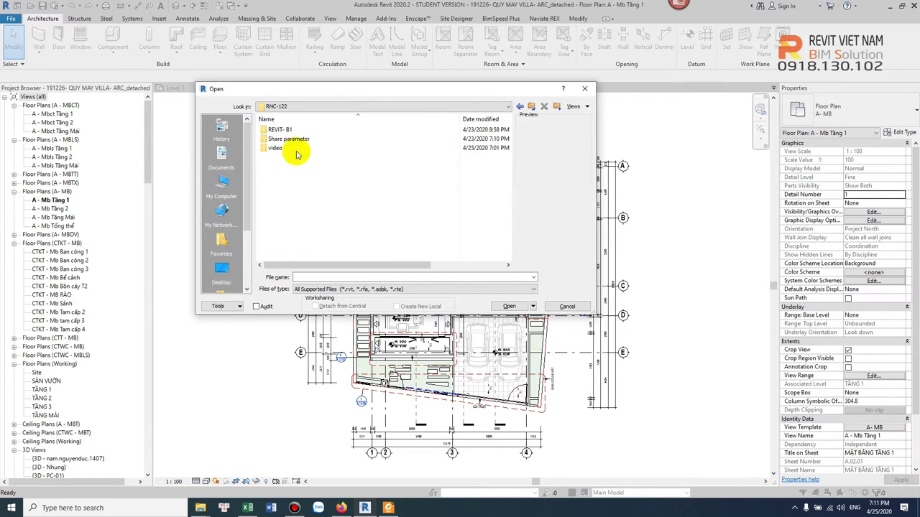
pyautogui.doubleClick(282, 129)
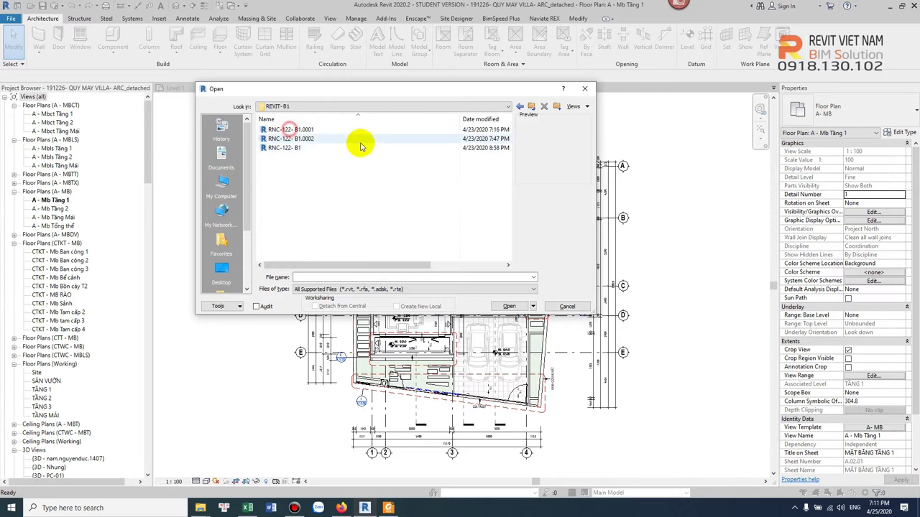
pyautogui.click(282, 149)
pyautogui.click(506, 306)
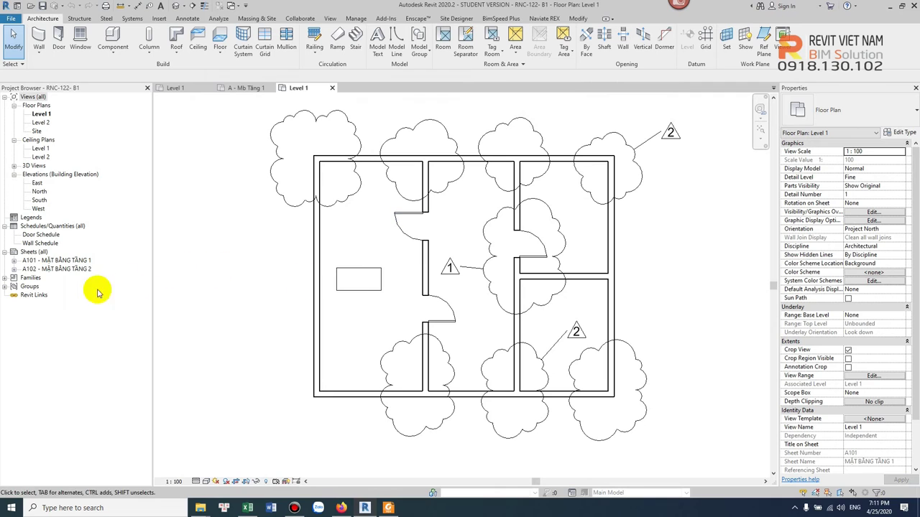
pyautogui.doubleClick(58, 261)
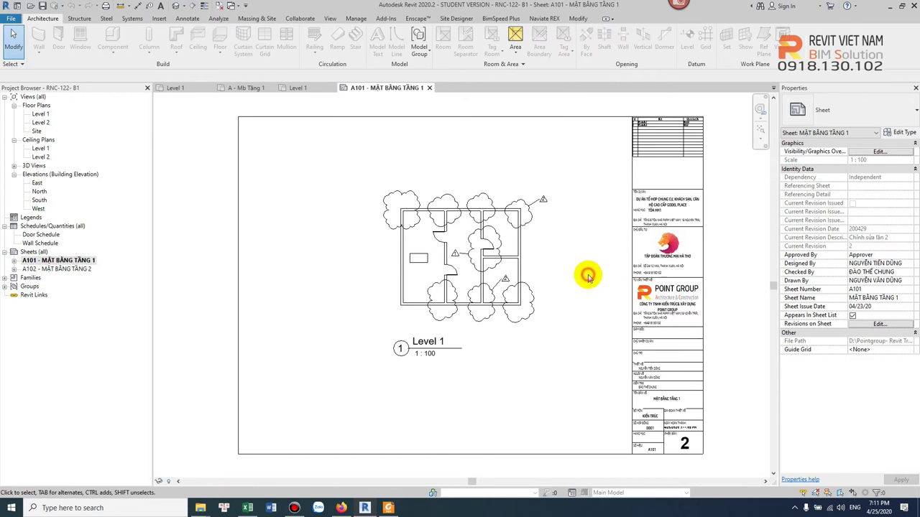
# - Review sheet A101's number and name in the Rename dialog and cancel without changes
pyautogui.click(626, 279)
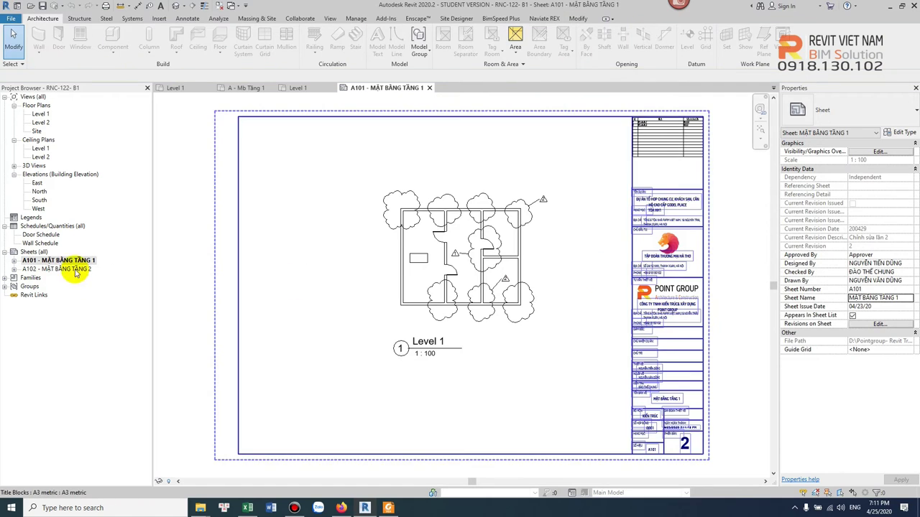
pyautogui.click(50, 261)
pyautogui.rightClick(56, 260)
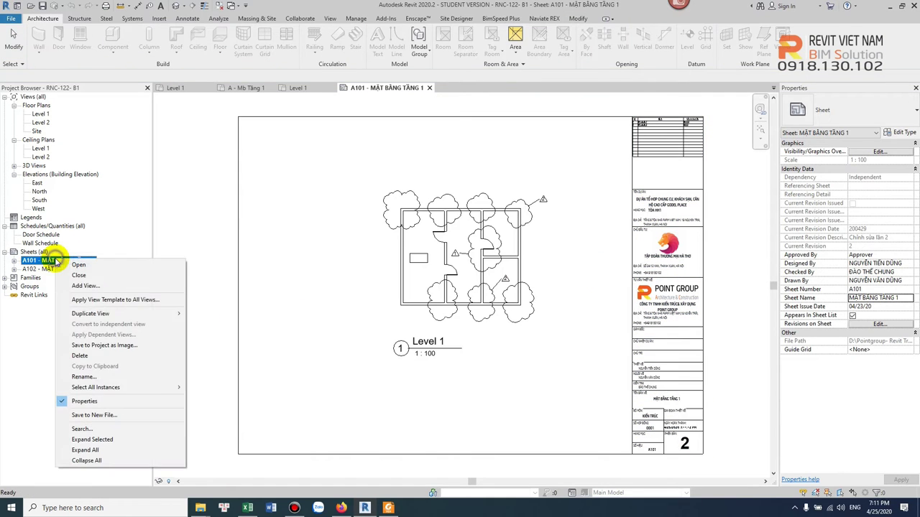
pyautogui.click(101, 377)
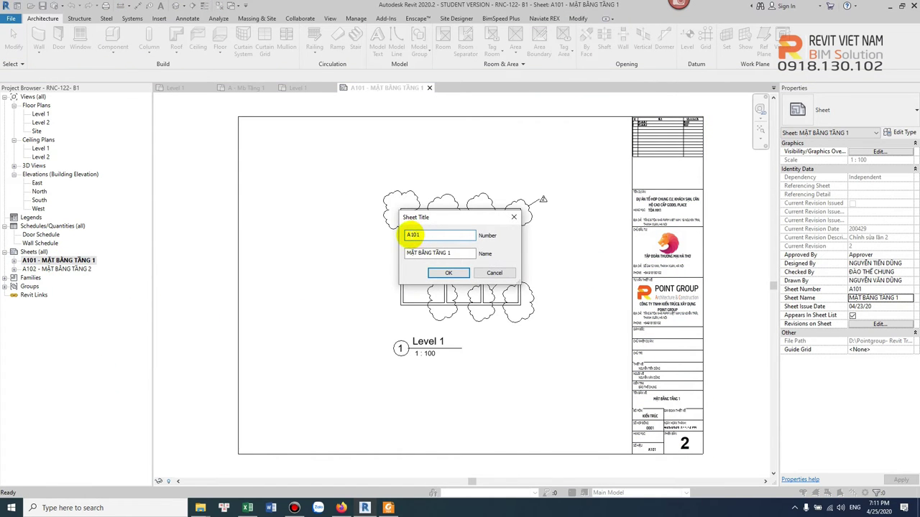
pyautogui.moveTo(411, 235); pyautogui.dragTo(443, 235)
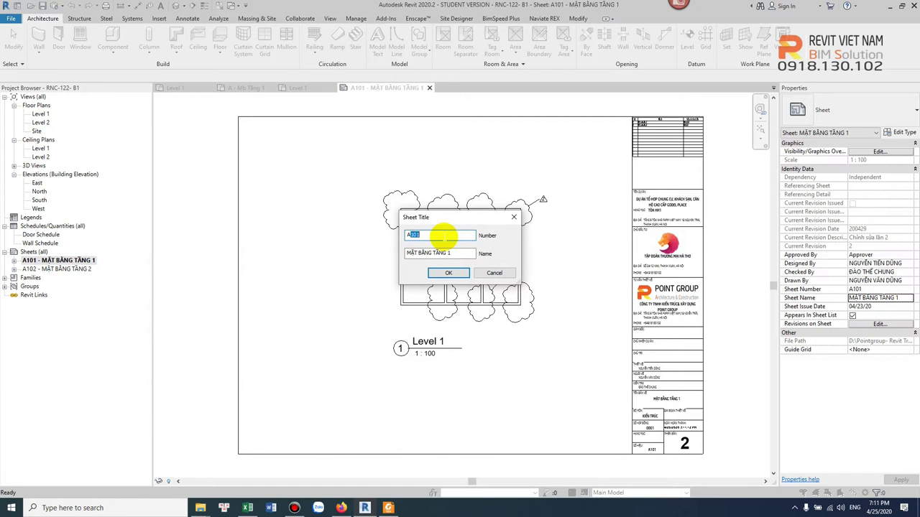
pyautogui.click(493, 274)
# - Activate the Level 1 viewport on sheet A101 for direct editing
pyautogui.scroll(2, 460, 287)
pyautogui.scroll(1, 460, 291)
pyautogui.doubleClick(405, 267)
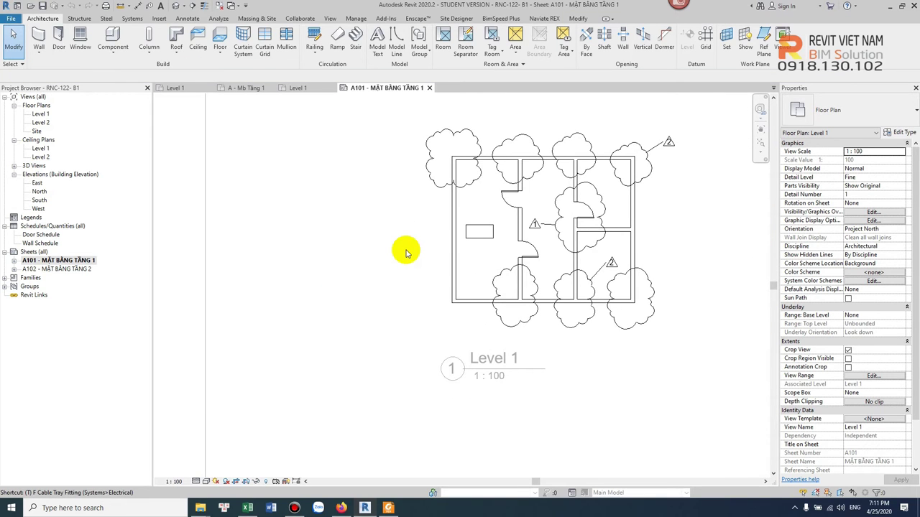
# - Start a TX text note with the 2.5mm Arial type and draw a wrapping box left of the plan
pyautogui.press('t')
pyautogui.press('x')
pyautogui.scroll(2, 366, 259)
pyautogui.scroll(1, 360, 287)
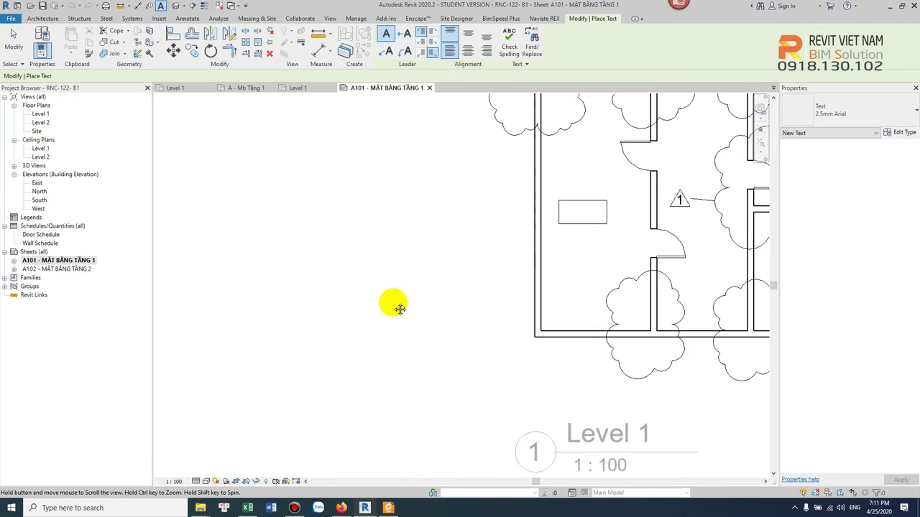
pyautogui.scroll(1, 390, 304)
pyautogui.click(790, 112)
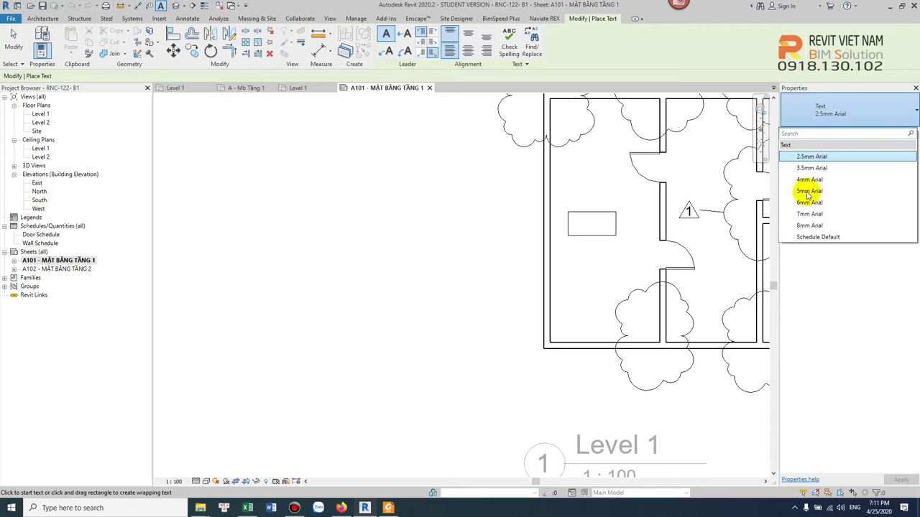
pyautogui.click(816, 158)
pyautogui.hscroll(-3, 468, 220)
pyautogui.hscroll(-2, 397, 240)
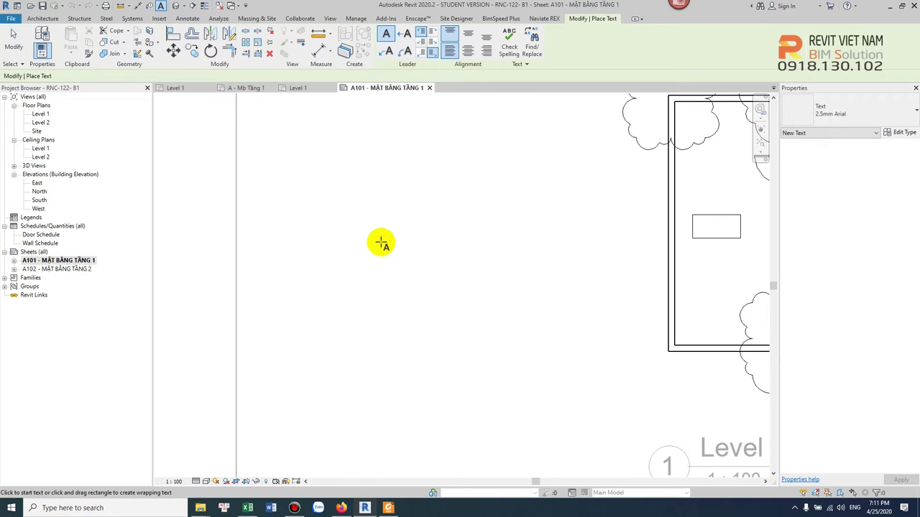
pyautogui.hscroll(-2, 380, 244)
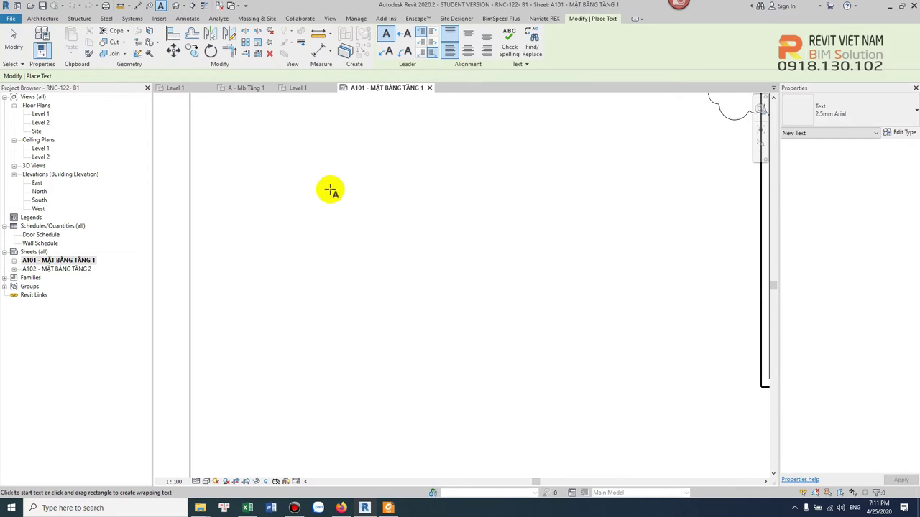
pyautogui.moveTo(322, 182); pyautogui.dragTo(655, 274)
pyautogui.write('BỘ MÔN:')
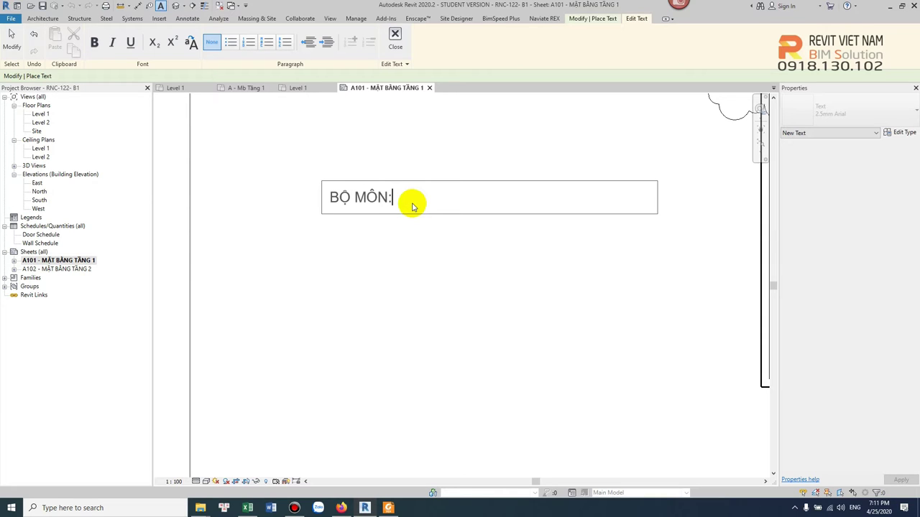
# - Add the ĐIỀU HÒA: HVAC line below KIẾN TRÚC: A and KẾT CẤU: S, fixing typos
pyautogui.press('Return')
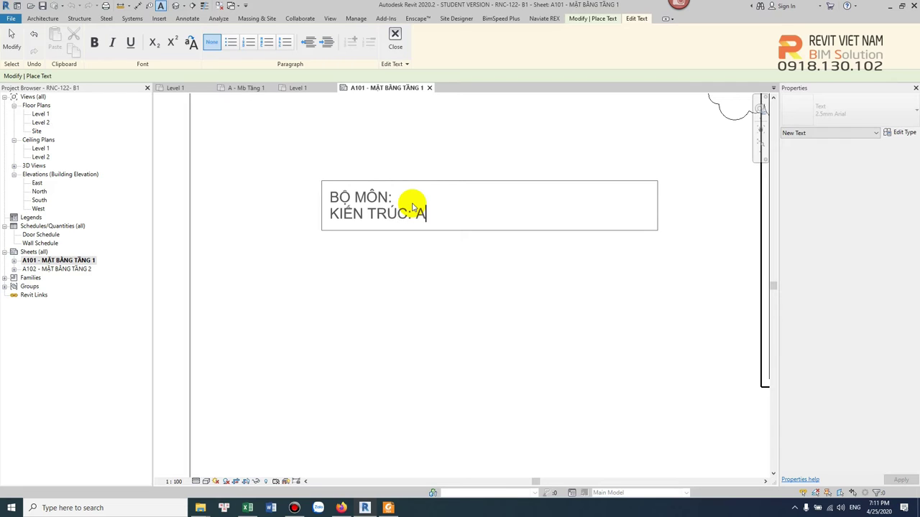
pyautogui.press('Return')
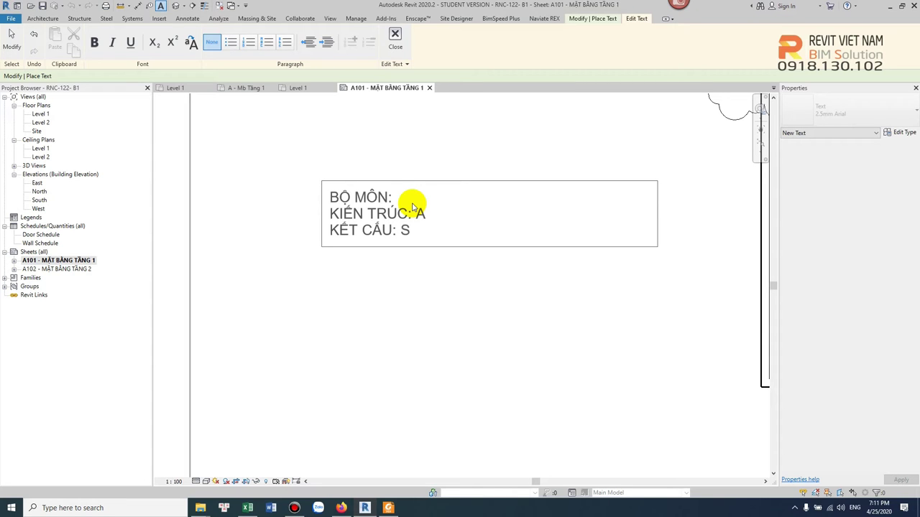
pyautogui.press('Return')
pyautogui.write('MEP')
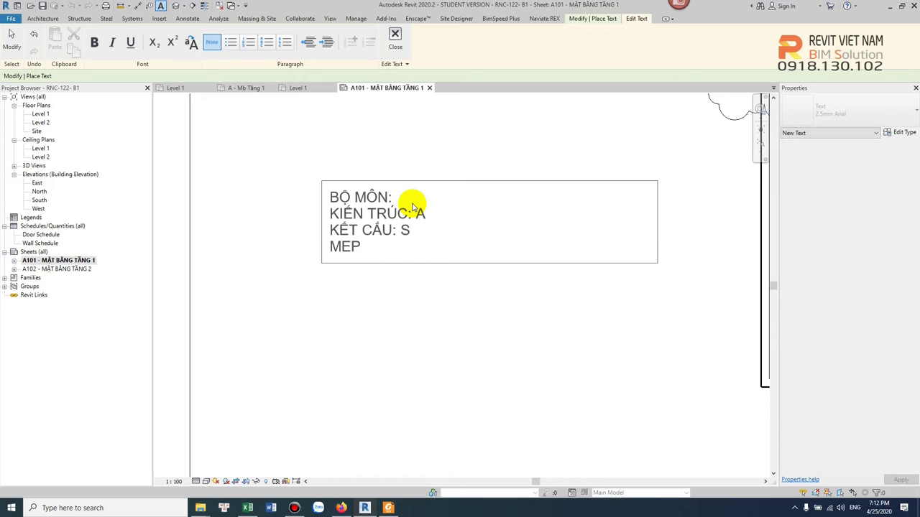
pyautogui.press('BackSpace')
pyautogui.press('BackSpace')
pyautogui.press('BackSpace')
pyautogui.write('ĐIÊN')
pyautogui.press('BackSpace')
pyautogui.press('BackSpace')
pyautogui.press('BackSpace')
pyautogui.press('BackSpace')
pyautogui.write('ĐIỀU HOA')
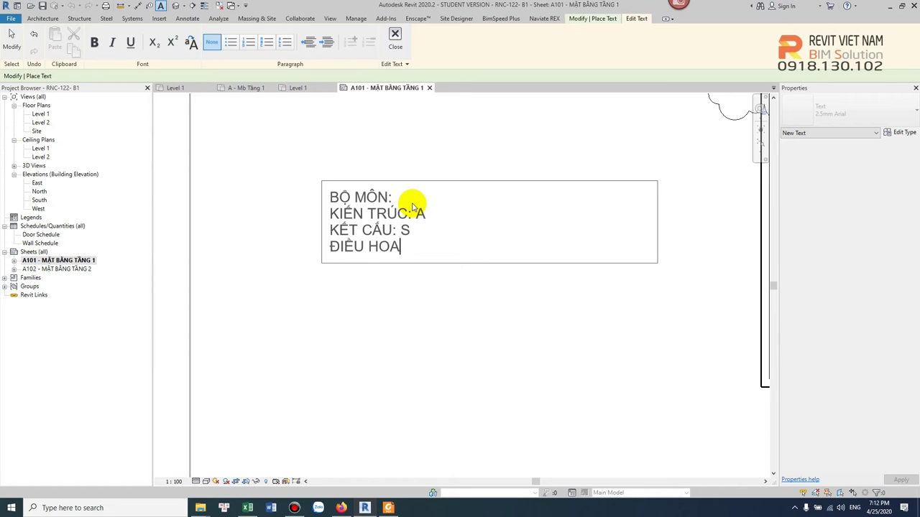
pyautogui.press('BackSpace')
pyautogui.press('BackSpace')
pyautogui.write('ÒA: HV')
pyautogui.write('AS')
pyautogui.press('BackSpace')
pyautogui.write('X')
pyautogui.press('BackSpace')
pyautogui.write('C')
# - Add the NƯỚC: P, ĐIỆN : E and PCCC: F lines and finish editing the note
pyautogui.press('Return')
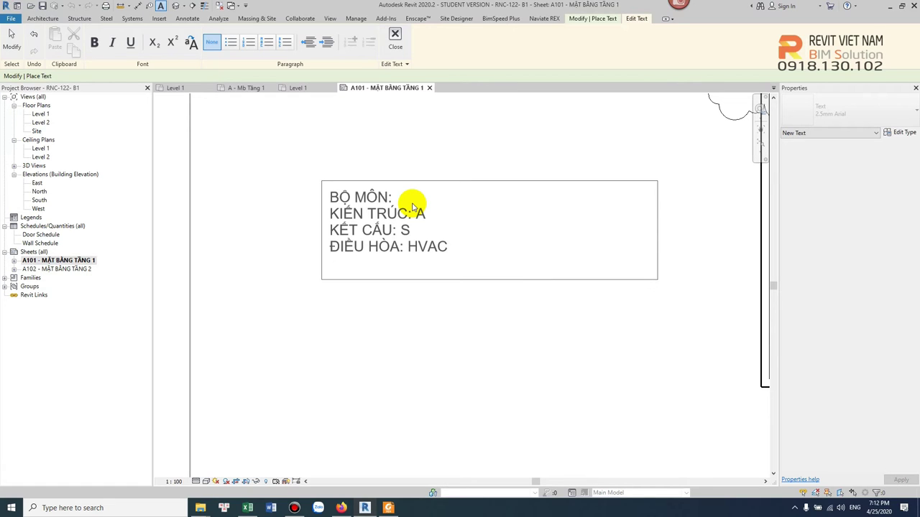
pyautogui.write('NUwỚC')
pyautogui.write('P')
pyautogui.press('Return')
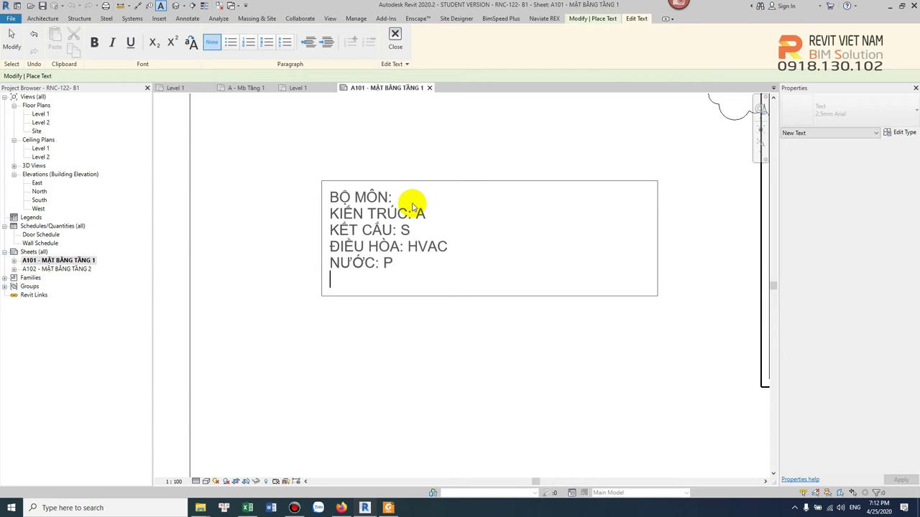
pyautogui.write('ĐIỆN :')
pyautogui.write(' E')
pyautogui.press('Return')
pyautogui.write('PCCC: F')
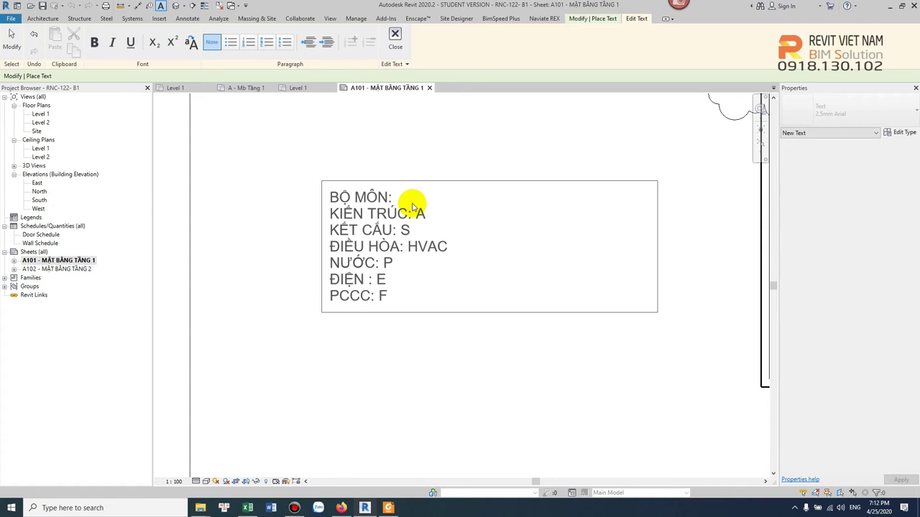
pyautogui.click(386, 369)
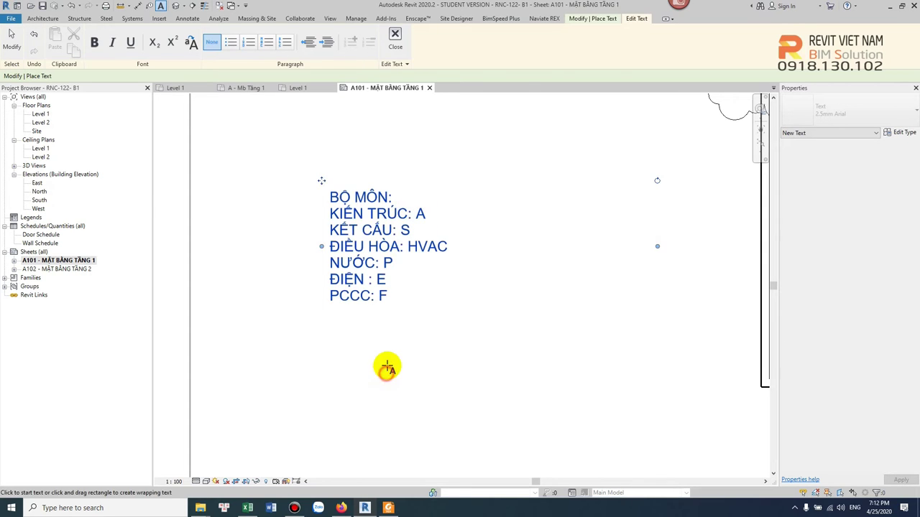
# - Copy the BỘ MÔN discipline note below the original and select all of the copy's text
pyautogui.moveTo(386, 270); pyautogui.dragTo(382, 246, button='middle')
pyautogui.click(356, 219)
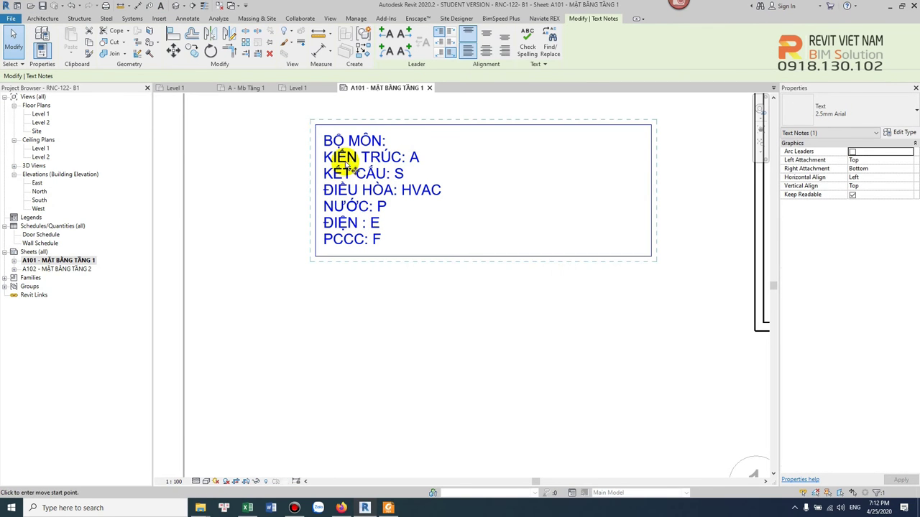
pyautogui.click(327, 151)
pyautogui.press('r')
pyautogui.press('o')
pyautogui.press('Escape')
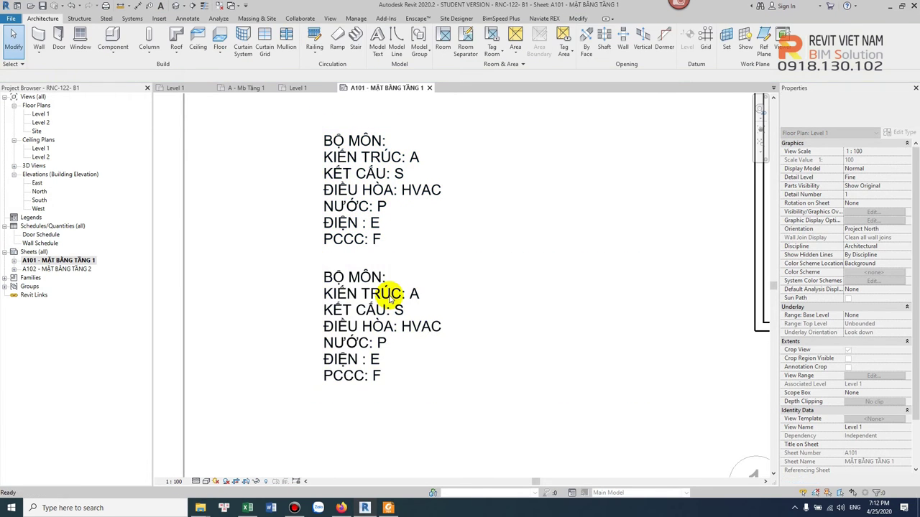
pyautogui.doubleClick(381, 293)
pyautogui.moveTo(388, 375); pyautogui.dragTo(314, 286)
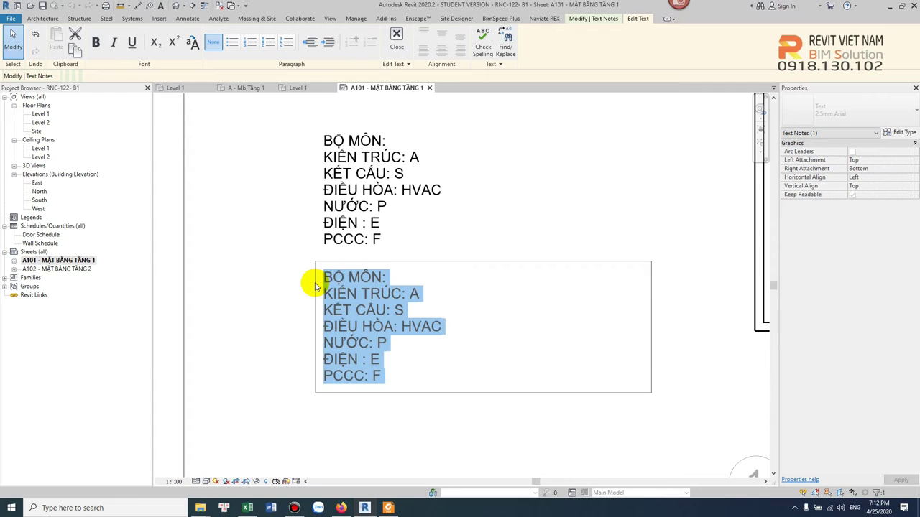
# - Replace the copied text with GIAI ĐOẠN THIẾT KẾ, 01 THIẾT KẾ SƠ BỘ (CONCEPT) and 02- THIẾT KẾ CƠ SỞ
pyautogui.press('Delete')
pyautogui.write('GIAI ĐOẠN THIET KẾ')
pyautogui.press('Return')
pyautogui.write('01')
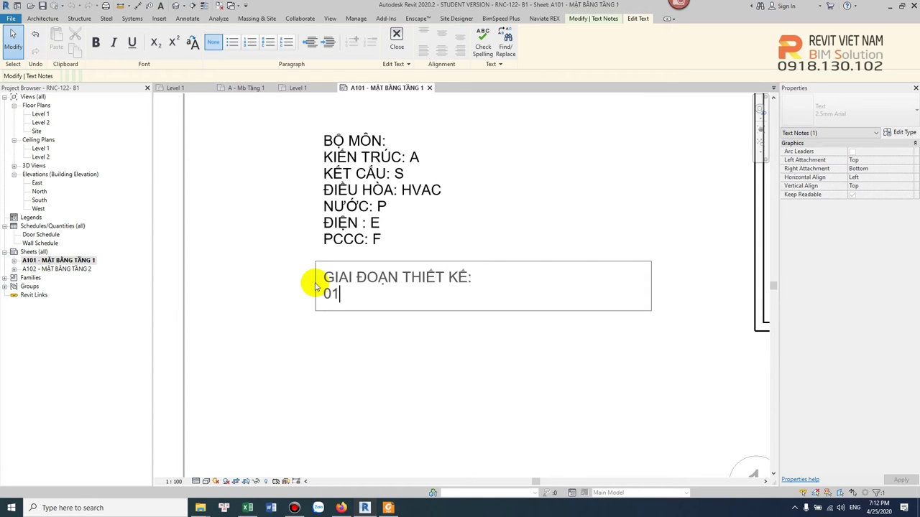
pyautogui.write(' THIẾT KE')
pyautogui.write('E')
pyautogui.write(' SOW BO')
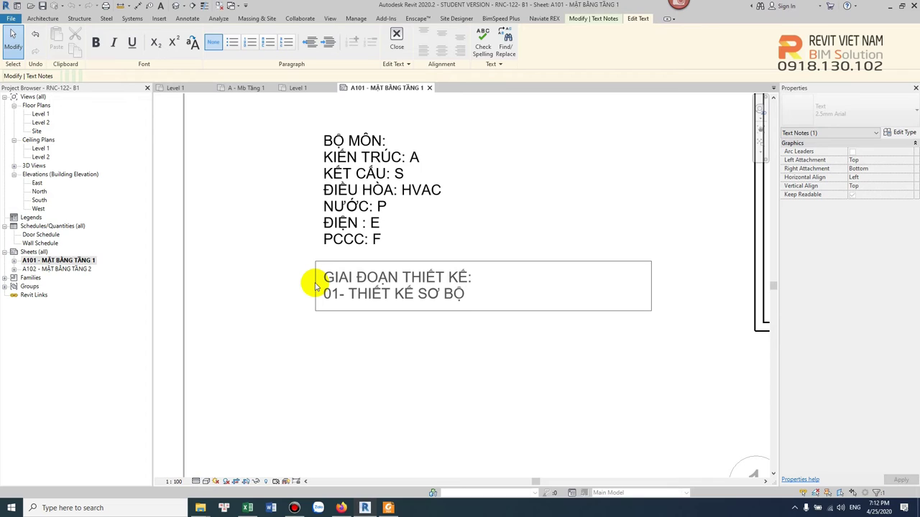
pyautogui.write('( CONCEPT)')
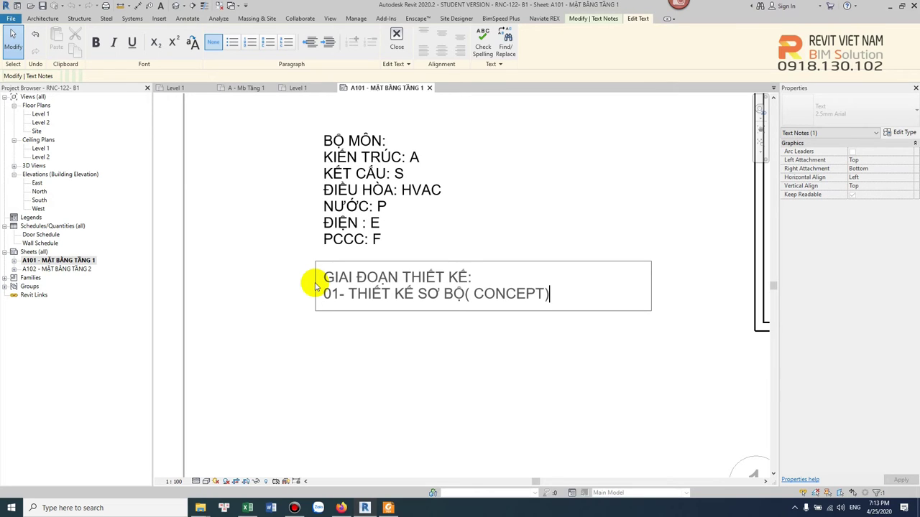
pyautogui.press('Return')
pyautogui.write('02- THIẾT KẾ CƠ SỞ')
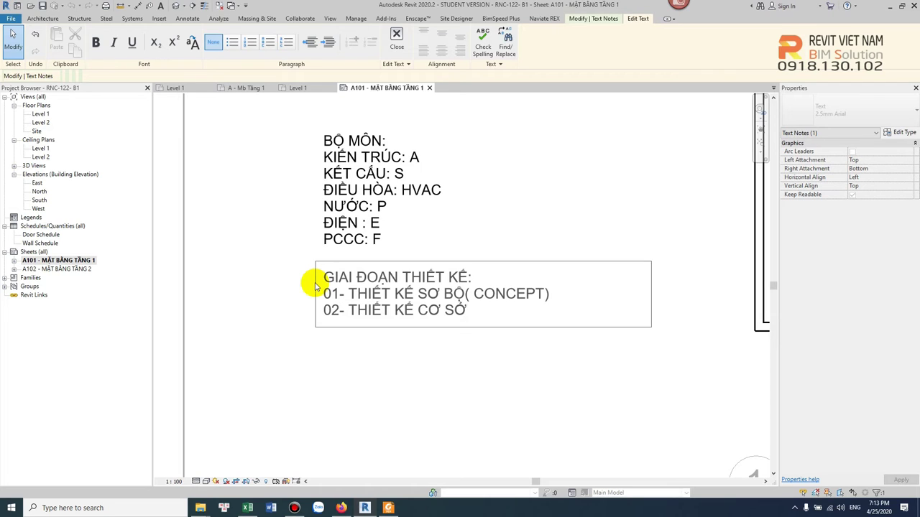
# - Add stages 03 THIẾT KẾ KỸ THUẬT and 04- THIẾT KẾ BẢN VẼ THI CÔNG, then finish editing
pyautogui.press('Return')
pyautogui.write('03')
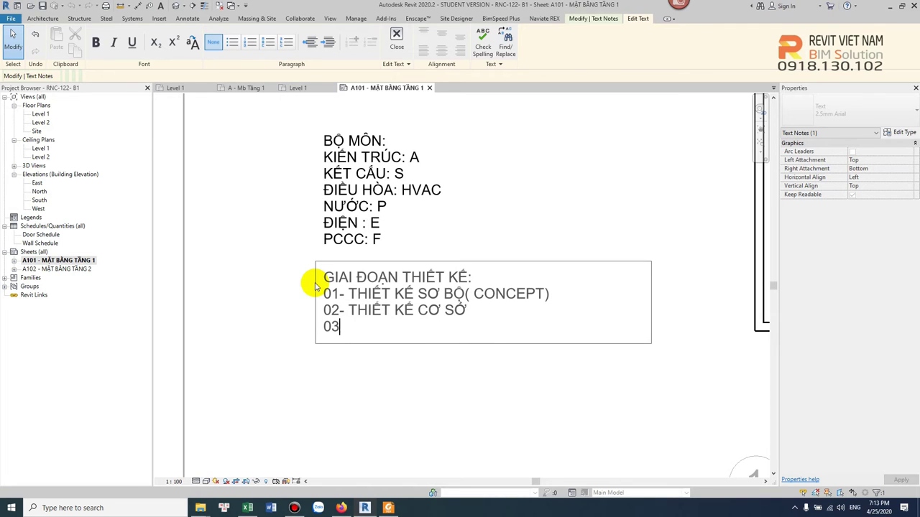
pyautogui.write(' THIẾT KÊ')
pyautogui.write(' jy')
pyautogui.press('BackSpace')
pyautogui.press('BackSpace')
pyautogui.press('BackSpace')
pyautogui.write('s KYx THUA')
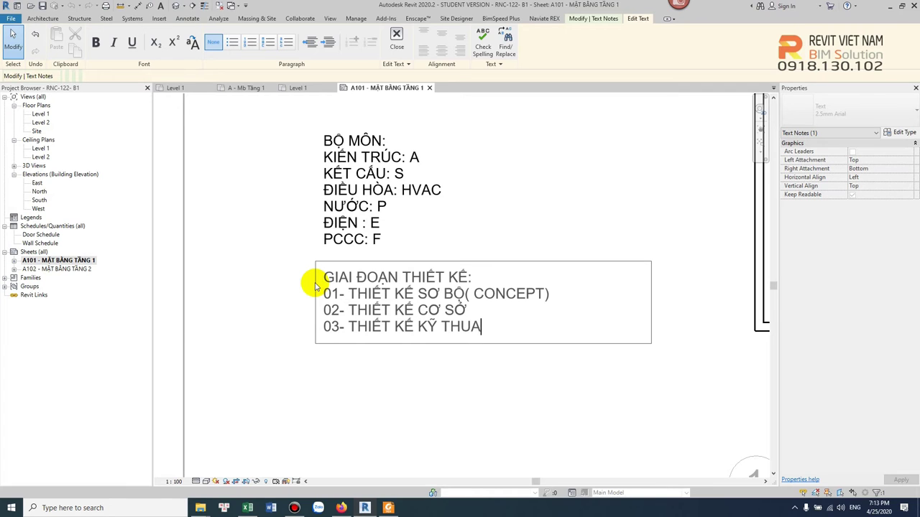
pyautogui.write('JT')
pyautogui.press('Return')
pyautogui.write('04- THIÊsT KE')
pyautogui.write(' THI C')
pyautogui.press('BackSpace')
pyautogui.press('BackSpace')
pyautogui.press('BackSpace')
pyautogui.press('BackSpace')
pyautogui.write('ban')
pyautogui.press('BackSpace')
pyautogui.press('BackSpace')
pyautogui.press('BackSpace')
pyautogui.write('banrvex thi coong')
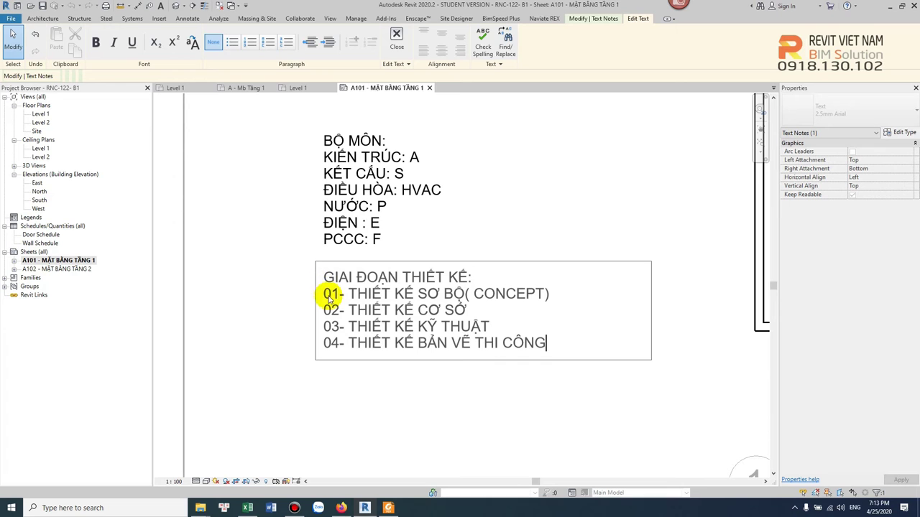
pyautogui.click(413, 404)
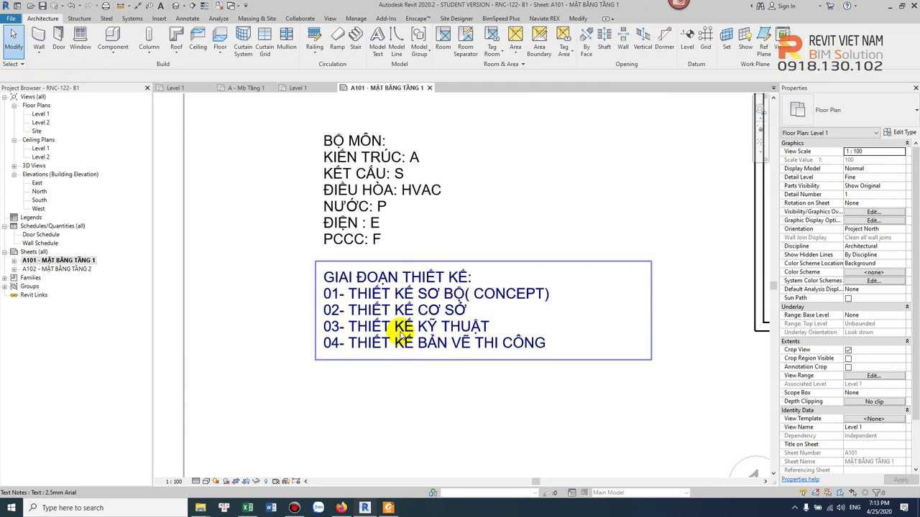
pyautogui.scroll(-2, 386, 263)
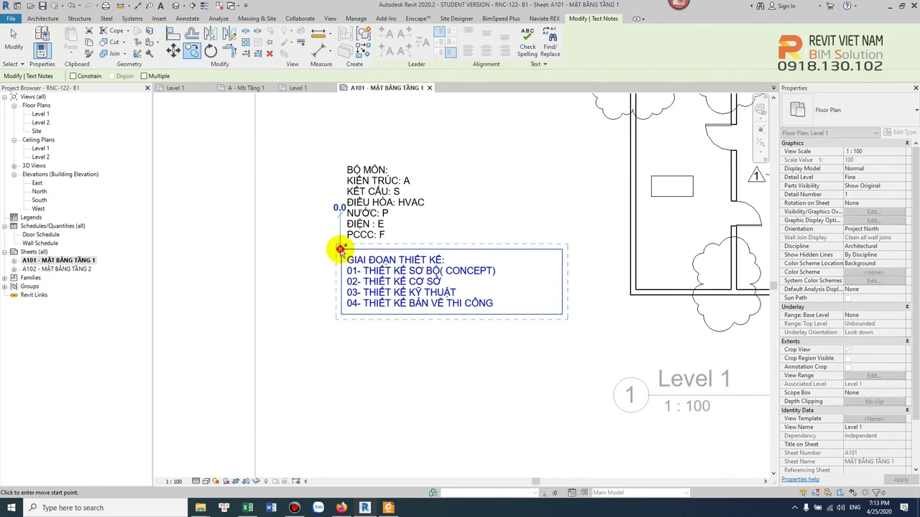
# - Ctrl-drag the design-stage note downward to copy it and select all of the copy's text
pyautogui.keyDown('ctrl'); pyautogui.moveTo(340, 250); pyautogui.dragTo(335, 328); pyautogui.keyUp('ctrl')
pyautogui.scroll(1, 382, 350)
pyautogui.scroll(2, 380, 348)
pyautogui.doubleClick(379, 354)
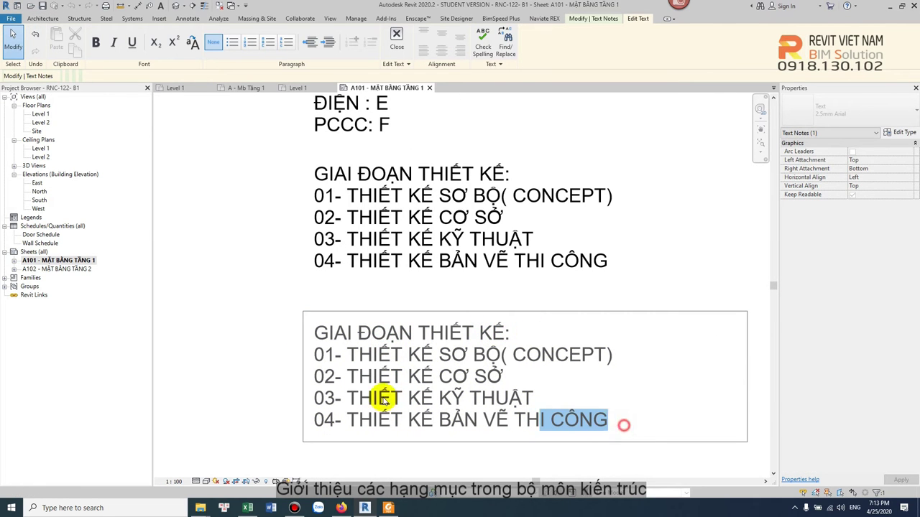
pyautogui.moveTo(607, 422); pyautogui.dragTo(277, 316)
# - Type the HẠNG MỤC: heading with items 00- BÌA, 01- TỔNG THỂ and 02- MB
pyautogui.write('HẠNG MỤC:')
pyautogui.press('Return')
pyautogui.write('00- BÌA ')
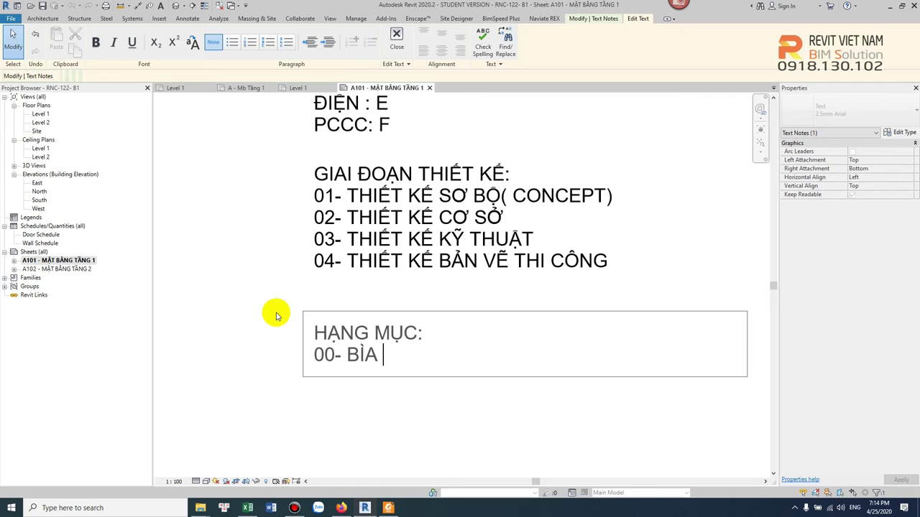
pyautogui.write(',')
pyautogui.press('BackSpace')
pyautogui.press('BackSpace')
pyautogui.press('Return')
pyautogui.write('01- TOONG THÊ')
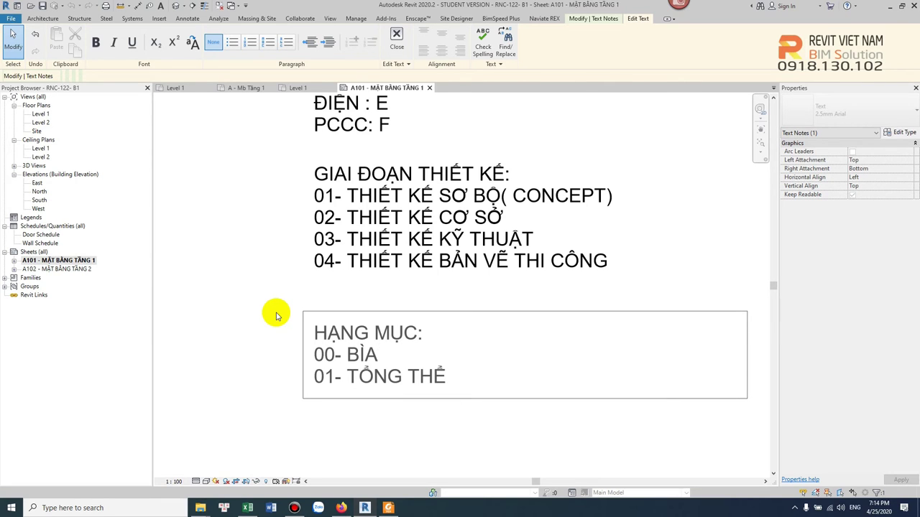
pyautogui.press('Return')
pyautogui.write('02- MB')
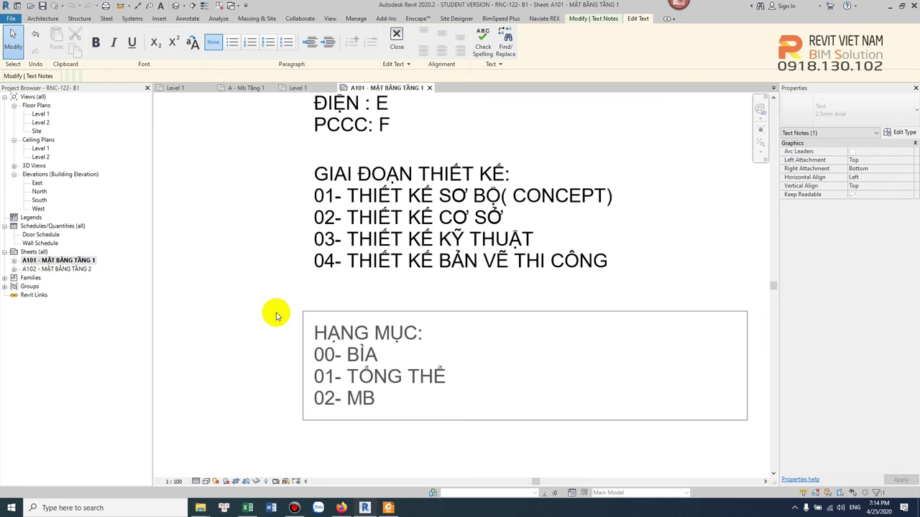
pyautogui.press('BackSpace')
pyautogui.press('BackSpace')
pyautogui.write('M')
pyautogui.write('B')
pyautogui.press('BackSpace')
pyautogui.press('BackSpace')
pyautogui.write('MBNT')
pyautogui.press('BackSpace')
pyautogui.press('BackSpace')
# - Add items 03- MD, 04- MC and 05- MBTX to the list
pyautogui.press('Return')
pyautogui.write('03')
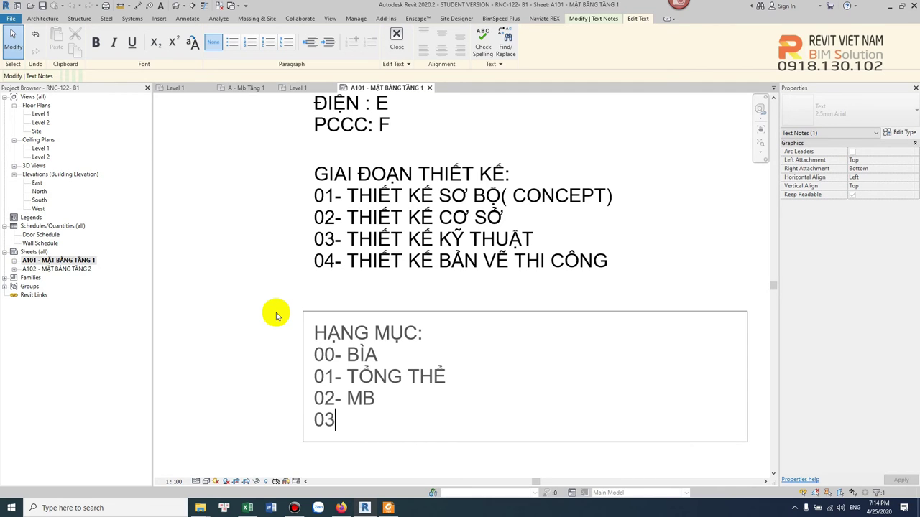
pyautogui.write('- MD')
pyautogui.press('Return')
pyautogui.write('04- MC')
pyautogui.press('Return')
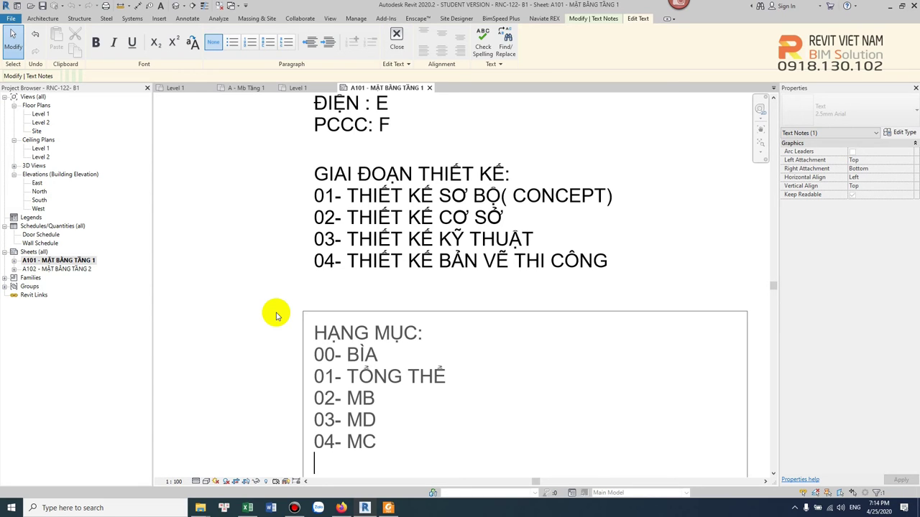
pyautogui.write('05- MBTX')
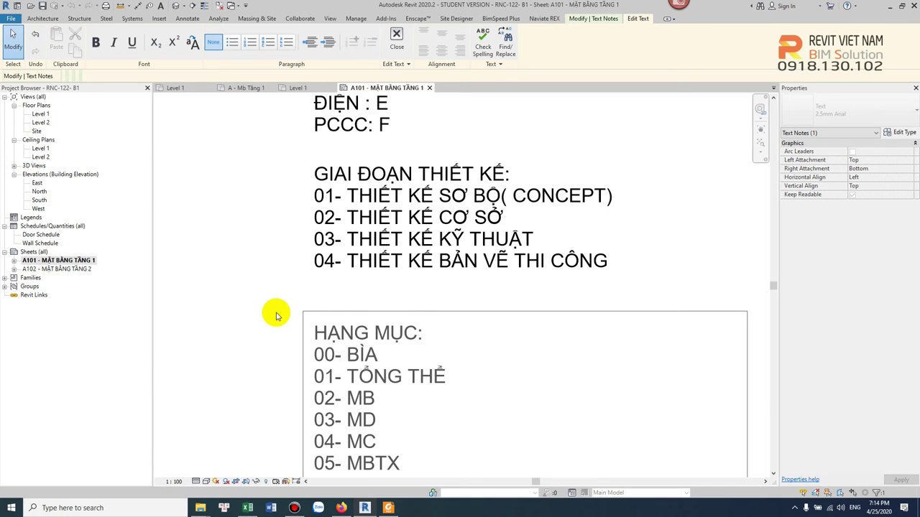
# - Add items 06- MBLS and 07- MBT, start item 08, and tidy line 02- MB
pyautogui.press('Return')
pyautogui.write('06- ')
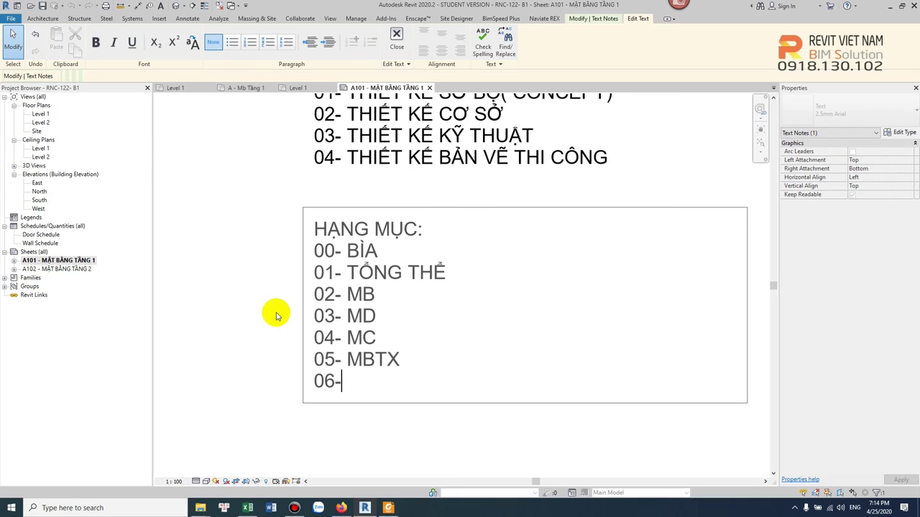
pyautogui.write('MT')
pyautogui.press('BackSpace')
pyautogui.write('BS')
pyautogui.press('BackSpace')
pyautogui.write('LS')
pyautogui.press('Return')
pyautogui.write('07- MBT')
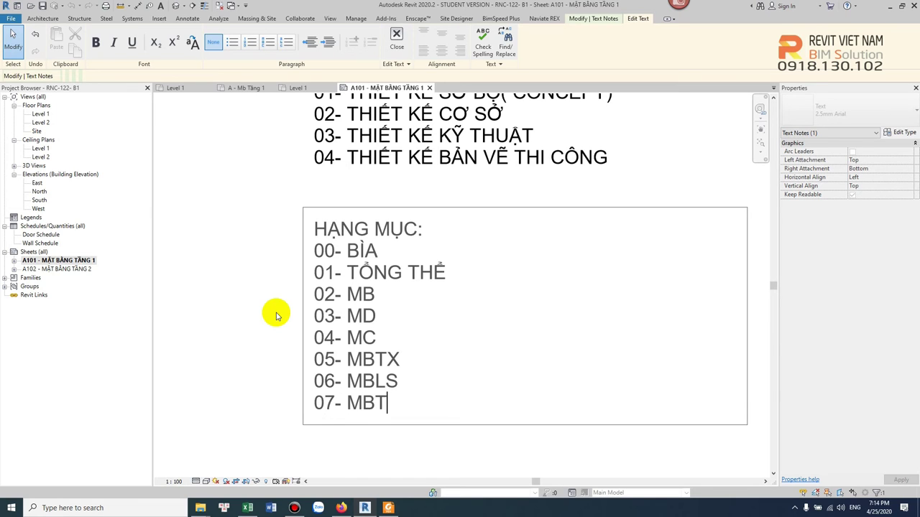
pyautogui.press('Return')
pyautogui.write('08-')
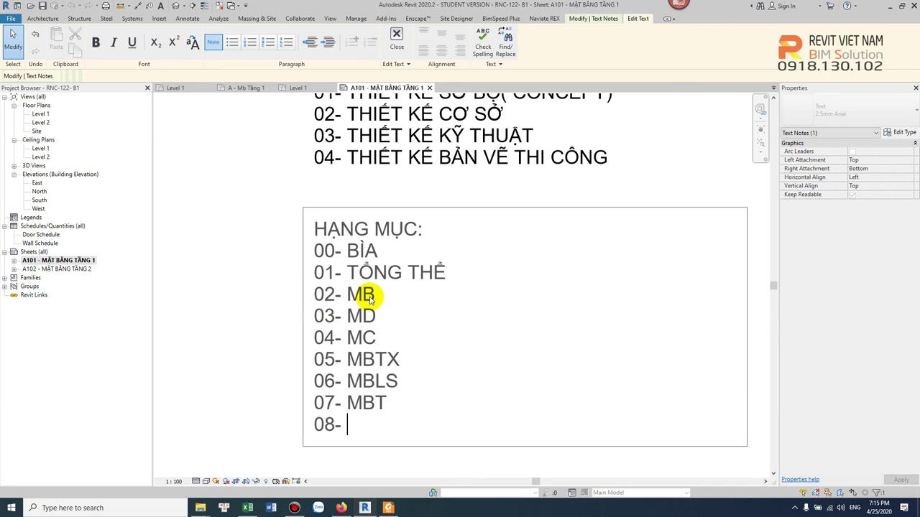
pyautogui.click(369, 297)
pyautogui.write('NT')
pyautogui.press('BackSpace')
pyautogui.press('BackSpace')
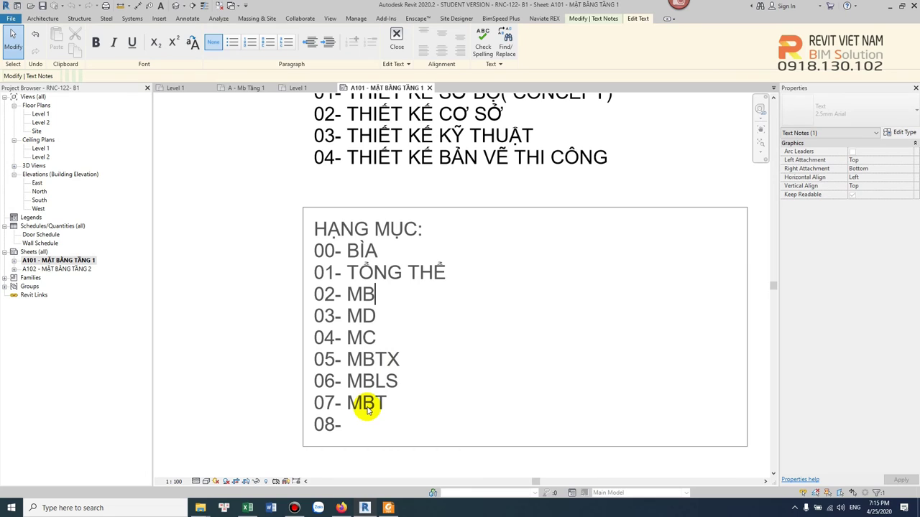
# - Complete 08- CTT- RAMP... and add 09- CTWC and 10- TKC- CTCD- CTCS
pyautogui.click(356, 426)
pyautogui.write('CTT')
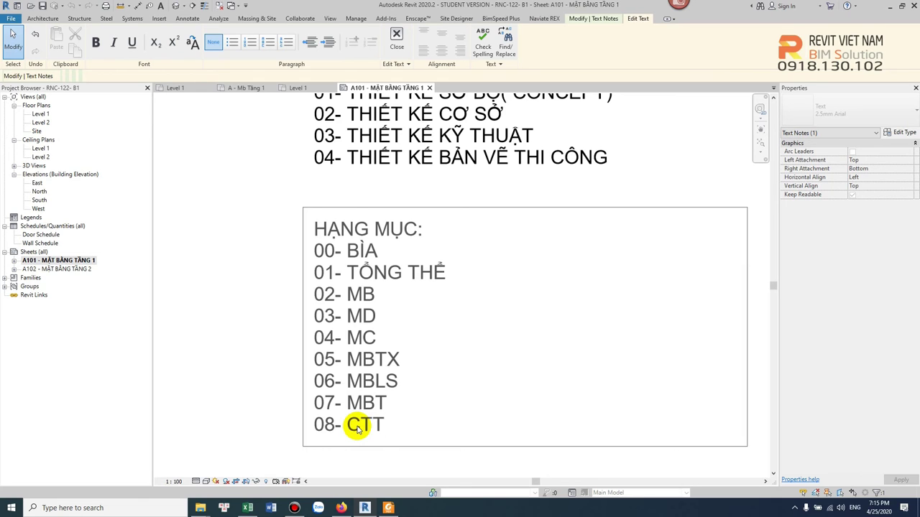
pyautogui.write('- RAMP')
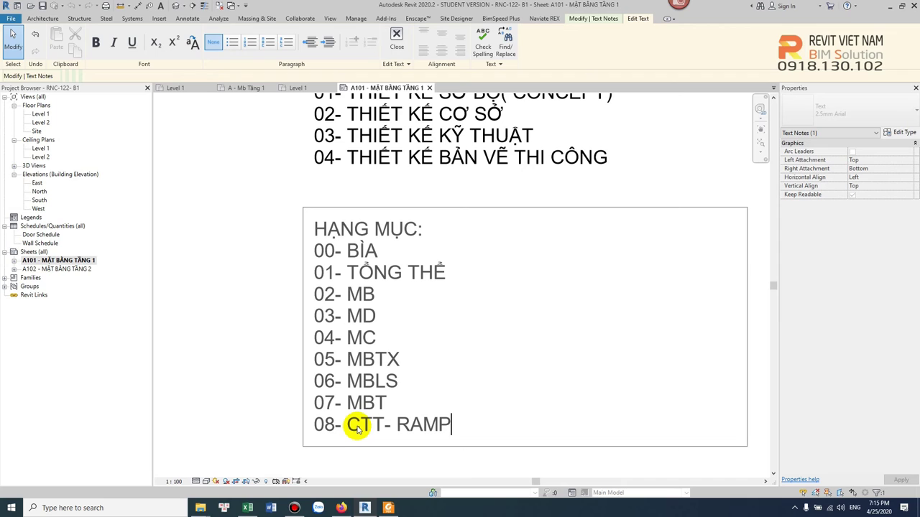
pyautogui.write('...')
pyautogui.press('Return')
pyautogui.write('09- CTW')
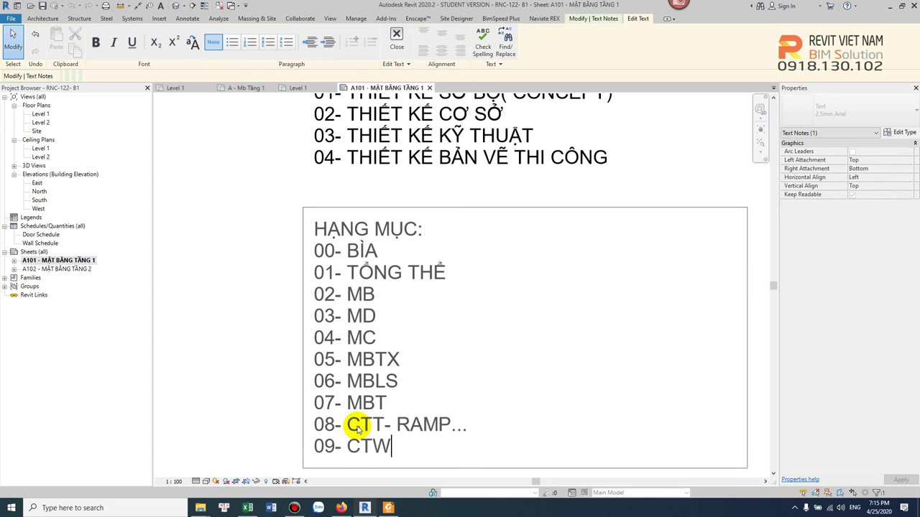
pyautogui.write('C')
pyautogui.press('Return')
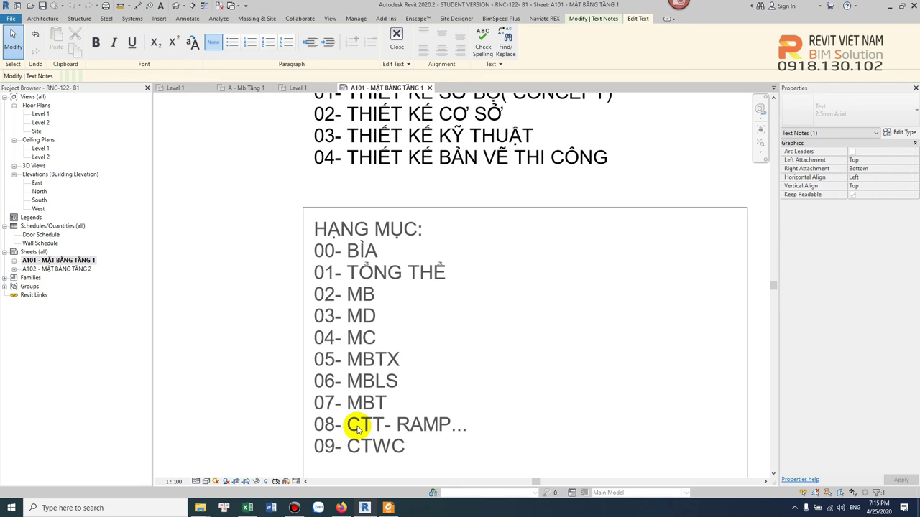
pyautogui.write('10- ')
pyautogui.write('T')
pyautogui.write('KC- CTC')
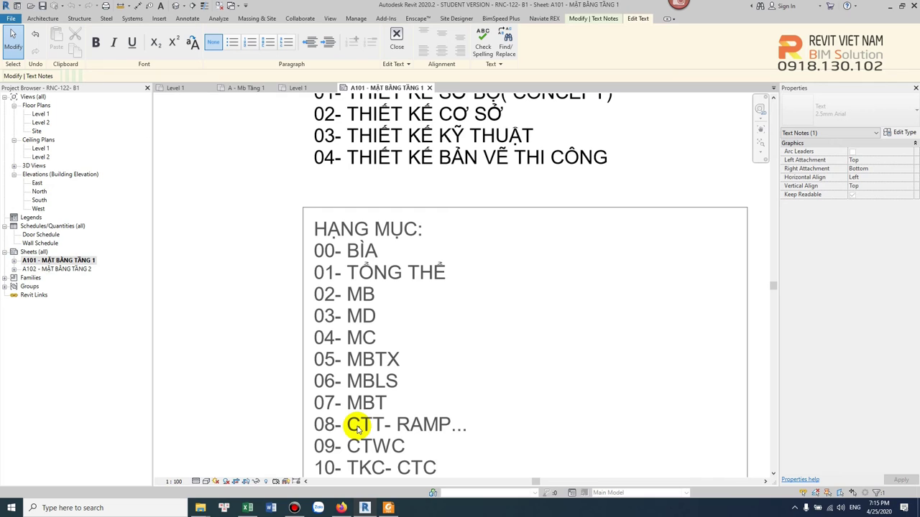
pyautogui.write('D- CTCS')
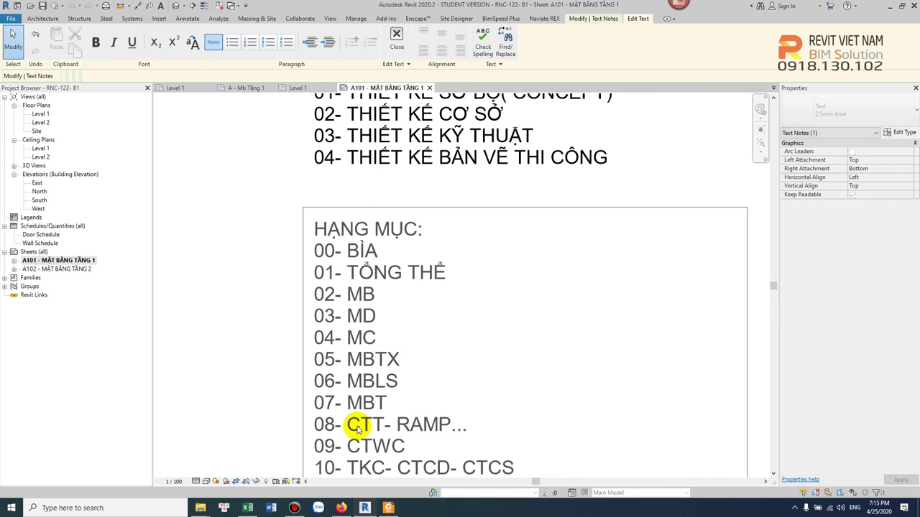
# - Change line 10 to 10- TKC-MBDVC- CTCĐ- CTCS and begin item 11 on the next line
pyautogui.press('Return')
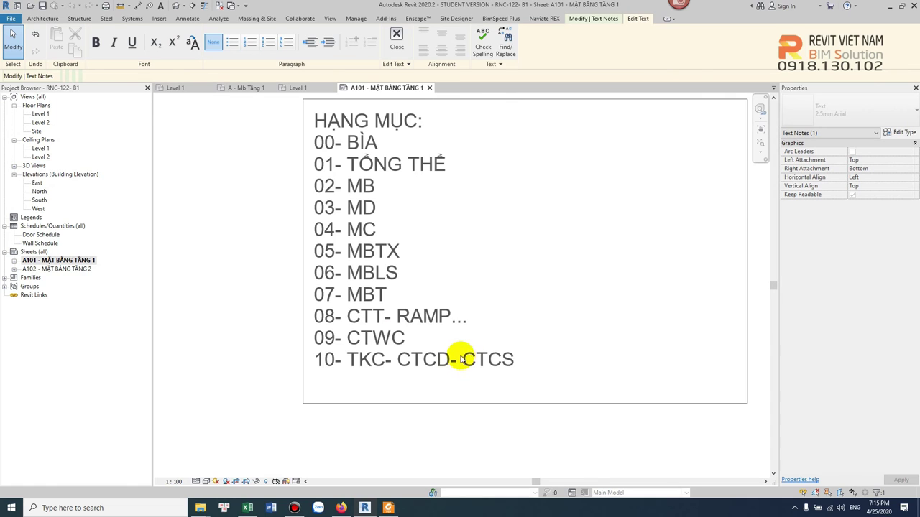
pyautogui.moveTo(449, 359); pyautogui.dragTo(441, 365)
pyautogui.write('Đ')
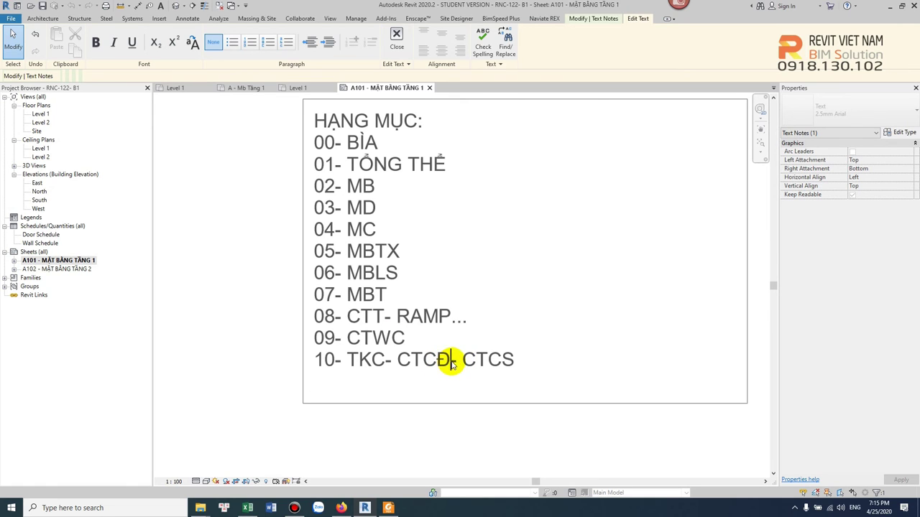
pyautogui.click(393, 362)
pyautogui.write('MBDV')
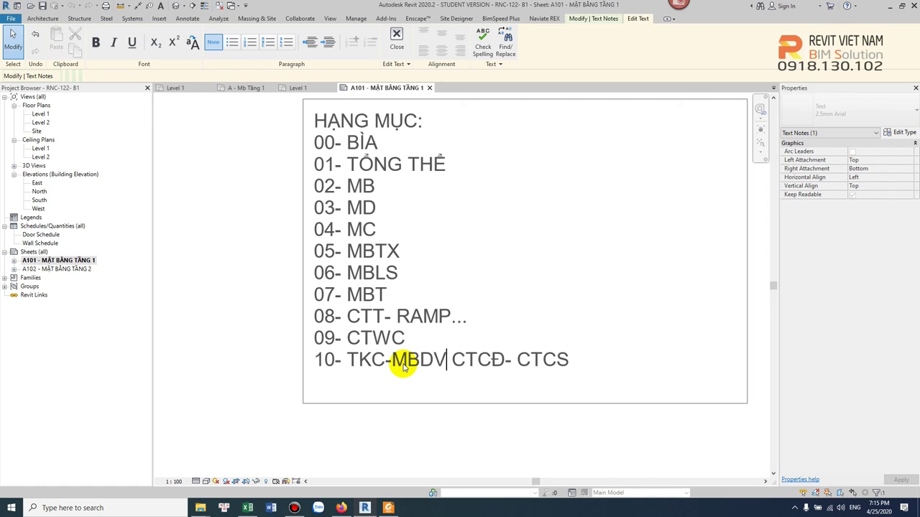
pyautogui.write('C')
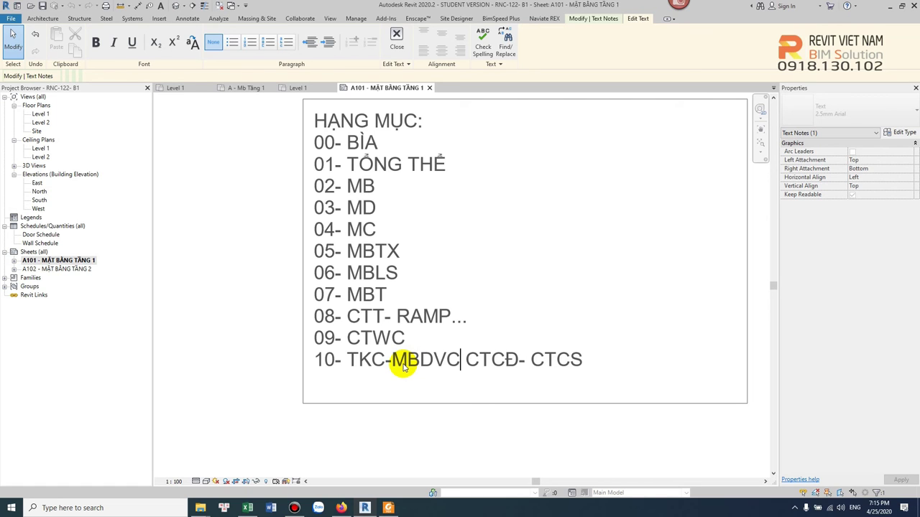
pyautogui.write('-')
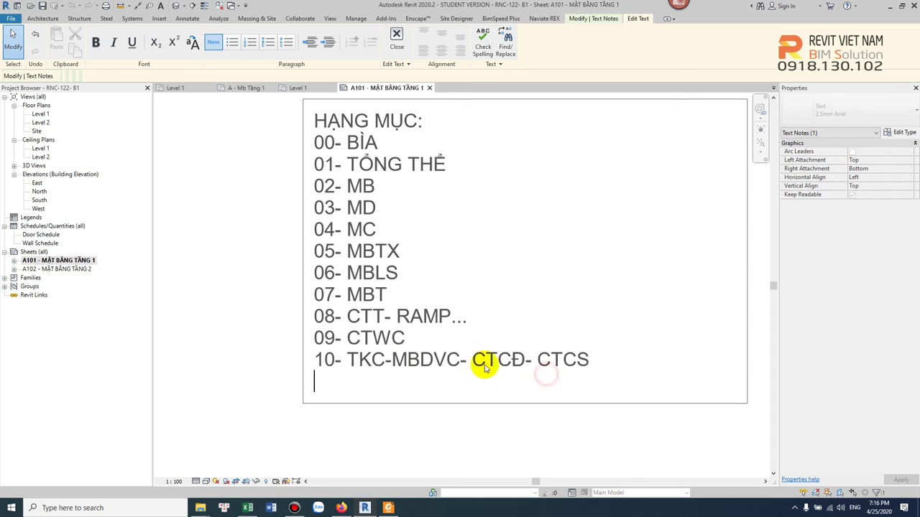
pyautogui.click(462, 361)
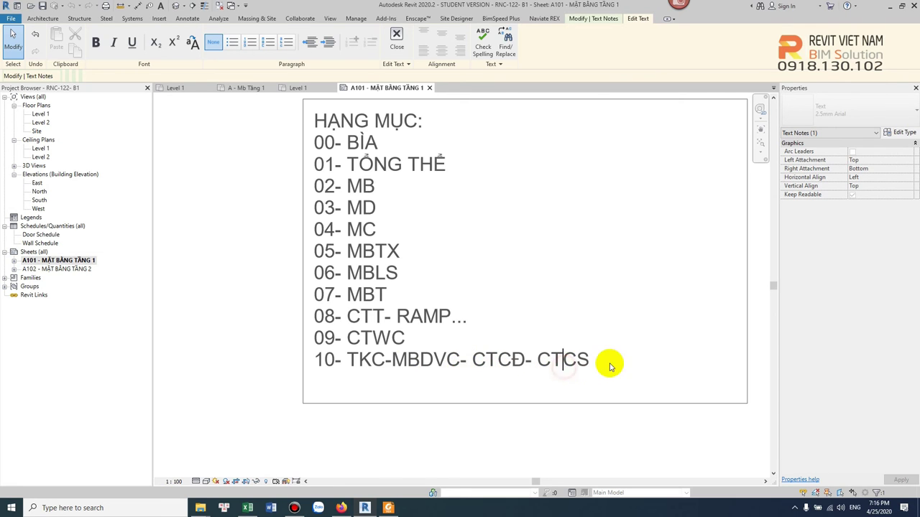
pyautogui.moveTo(607, 361); pyautogui.dragTo(359, 361)
pyautogui.click(435, 370)
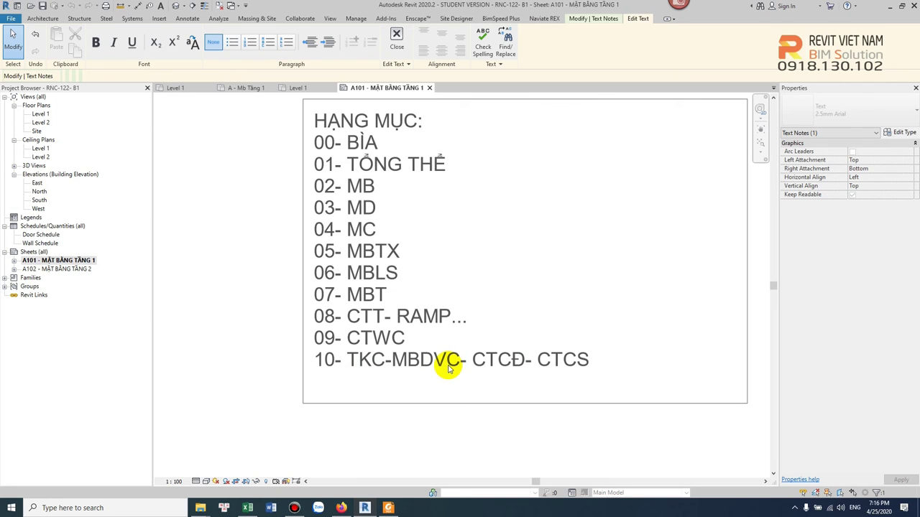
pyautogui.write('11- ')
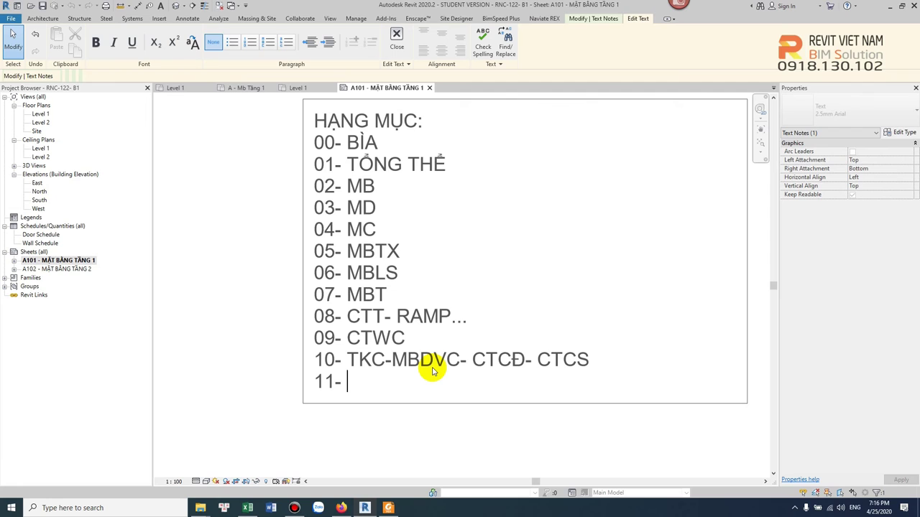
pyautogui.write('CHIT')
# - Type items 11- CTKT-, 12- CT NGOÀI NHÀ and 13- MBCT, correcting typos along the way
pyautogui.press('BackSpace')
pyautogui.press('BackSpace')
pyautogui.press('BackSpace')
pyautogui.write('TKT')
pyautogui.write('-')
pyautogui.press('Return')
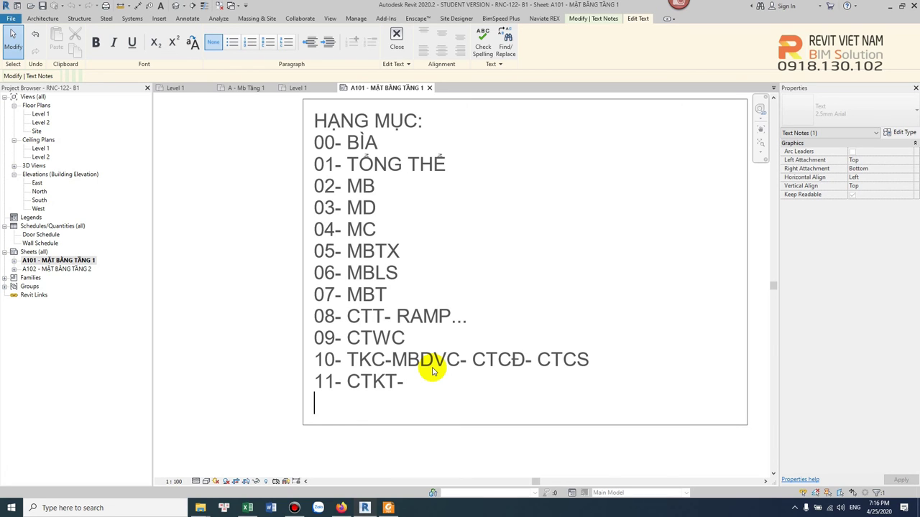
pyautogui.write('12- ')
pyautogui.write('CH')
pyautogui.press('BackSpace')
pyautogui.write('T NGOAI')
pyautogui.press('BackSpace')
pyautogui.press('BackSpace')
pyautogui.write('fa')
pyautogui.press('BackSpace')
pyautogui.write('AI NHÀ')
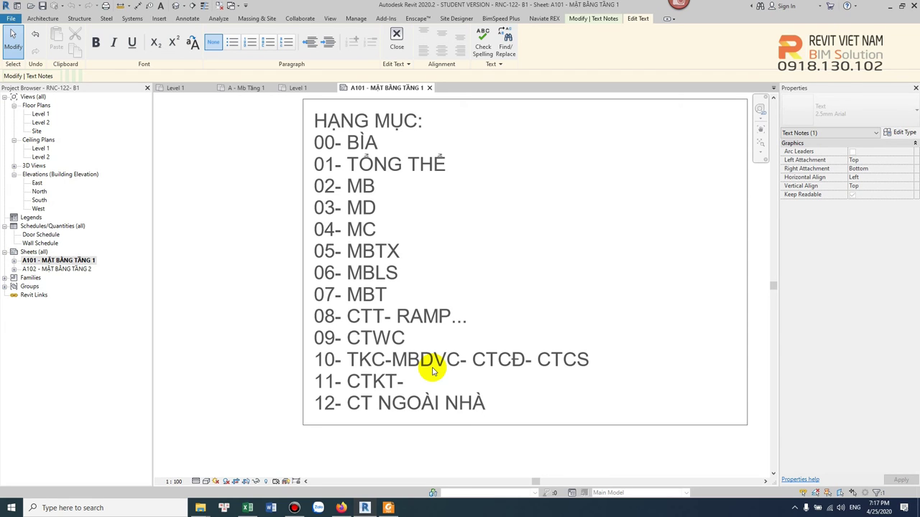
pyautogui.press('Return')
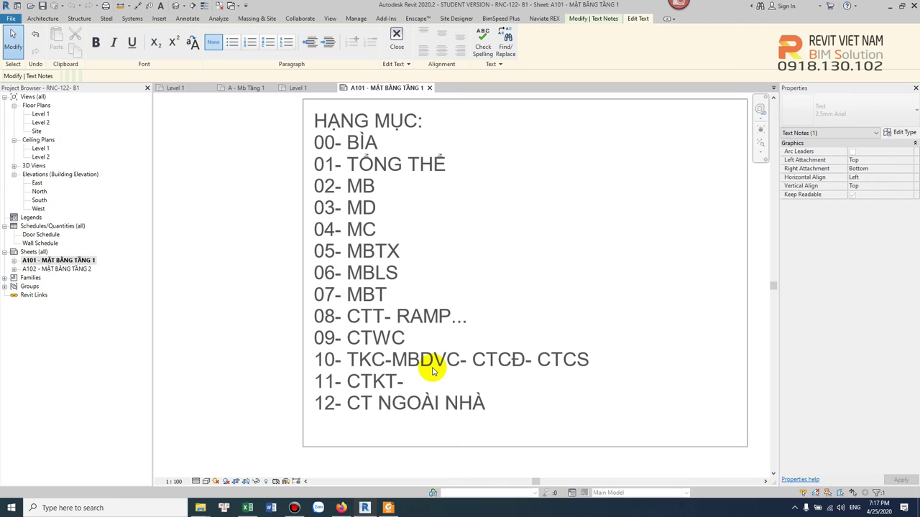
pyautogui.write('13- ')
pyautogui.write('MBC')
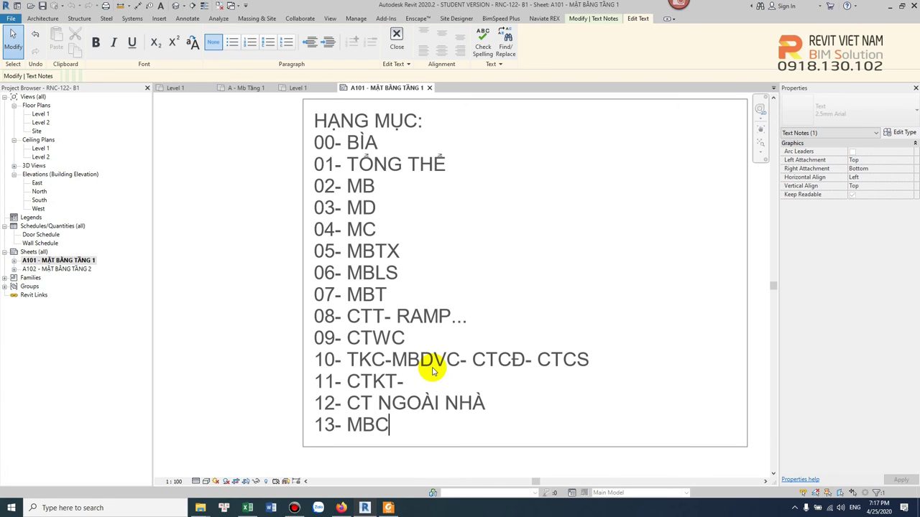
pyautogui.write('T')
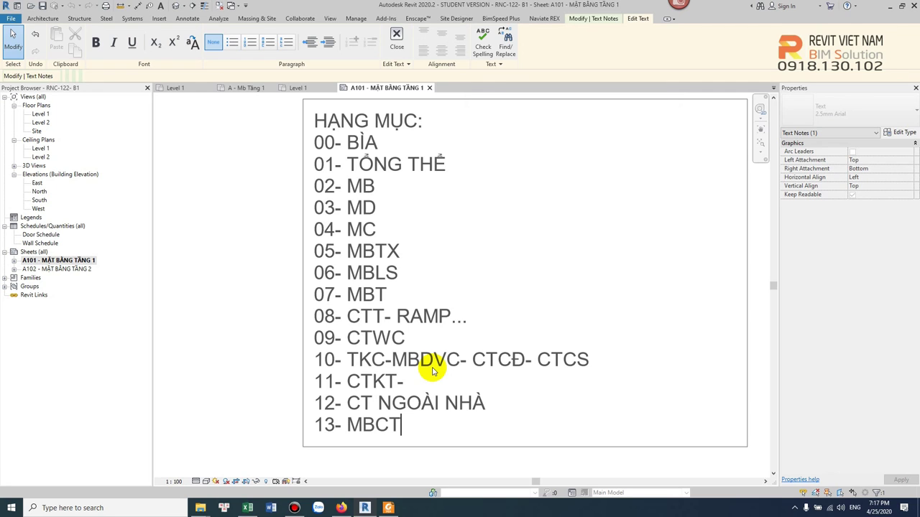